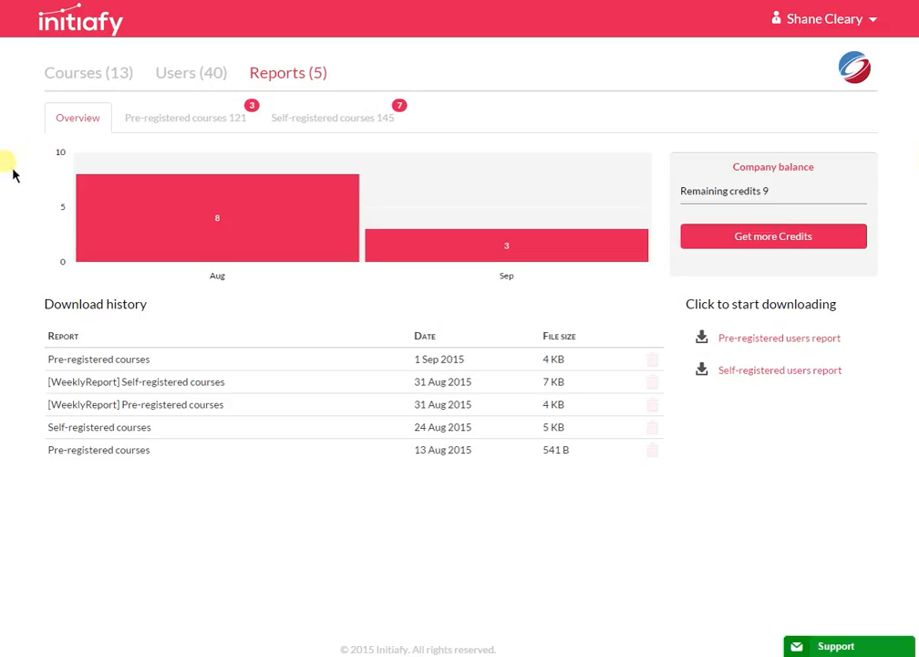
Step: In the course list, title the new course "Example Course" and set its pass score to 90 %
click(95, 87)
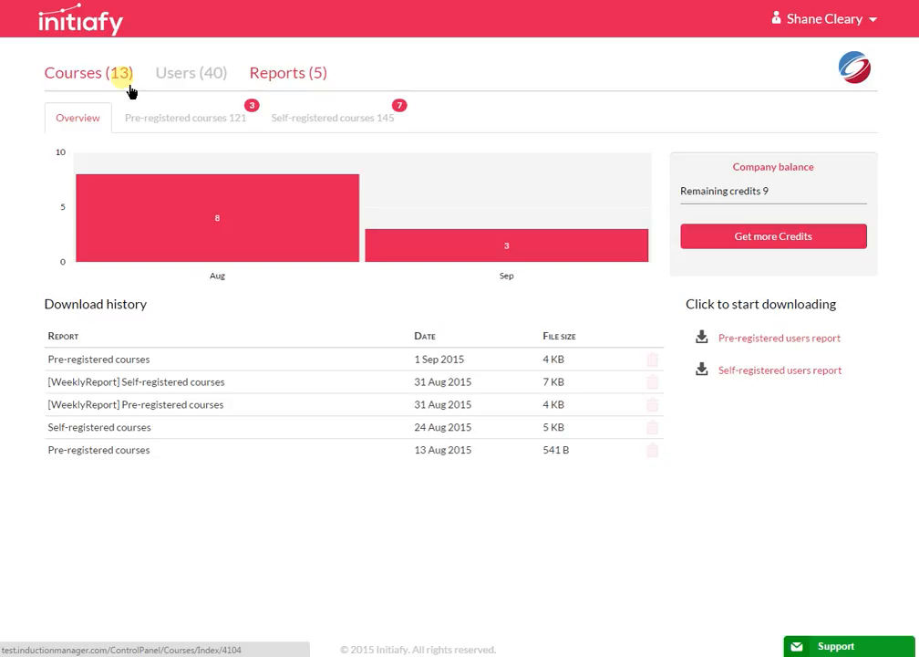
click(129, 85)
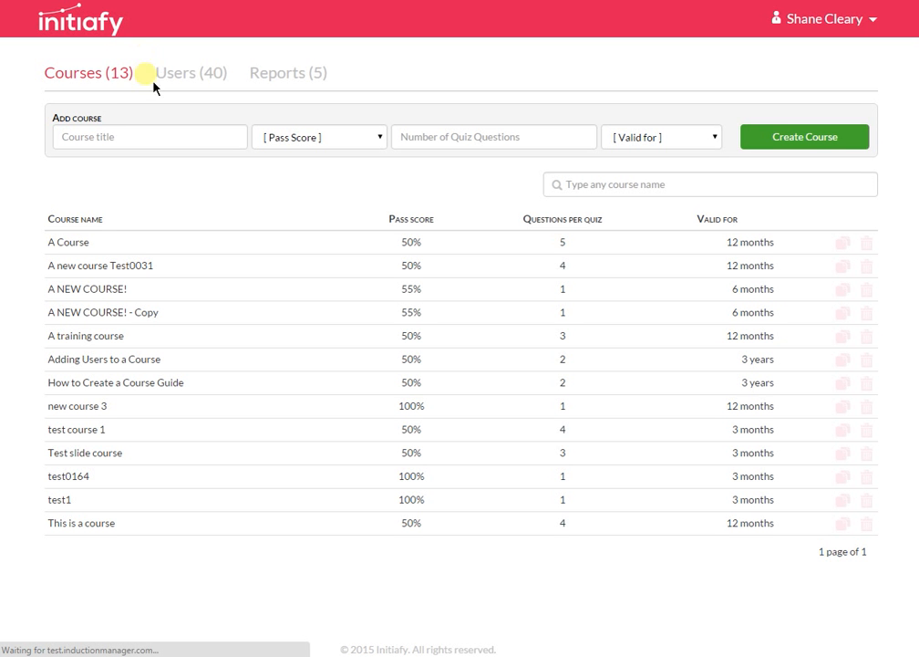
click(141, 141)
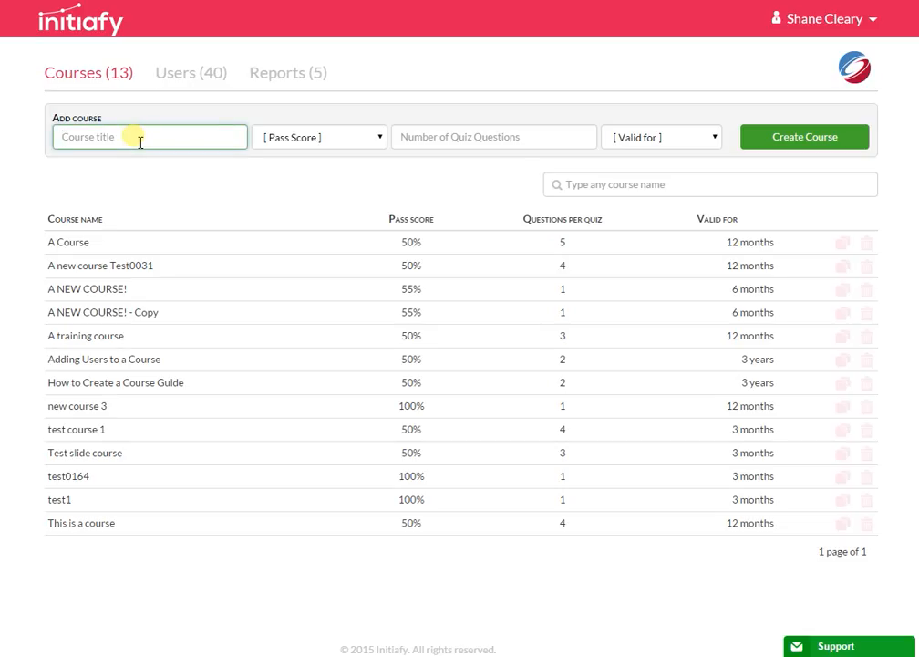
text(Example Course)
click(371, 139)
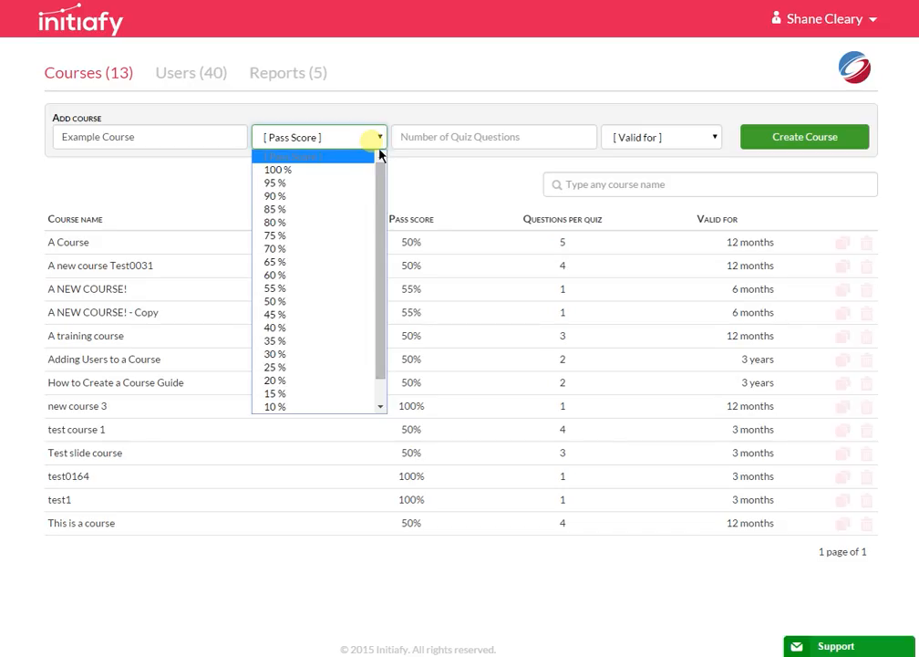
click(332, 196)
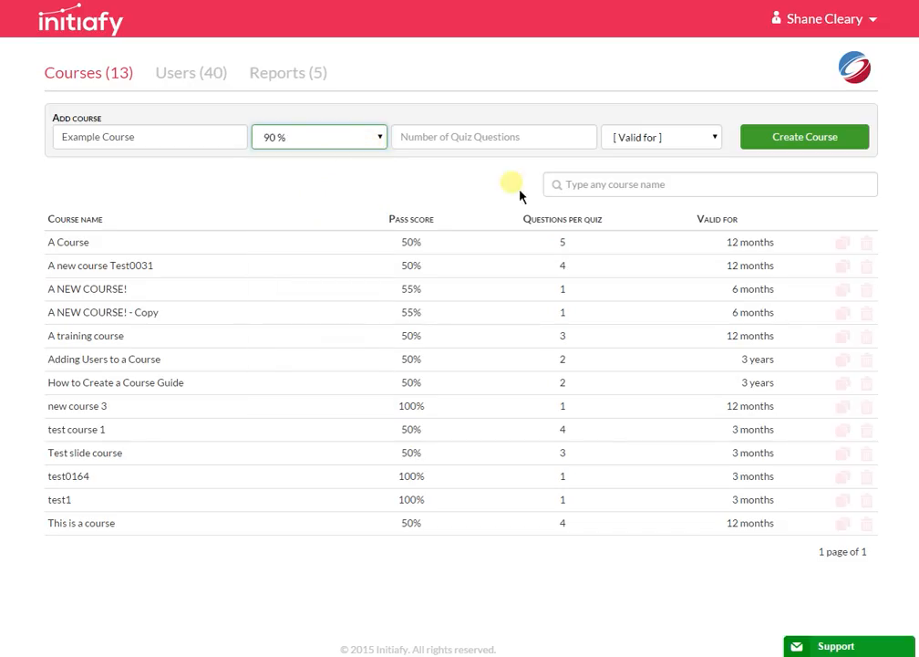
Step: Set the new course's number of quiz questions to 10
click(509, 139)
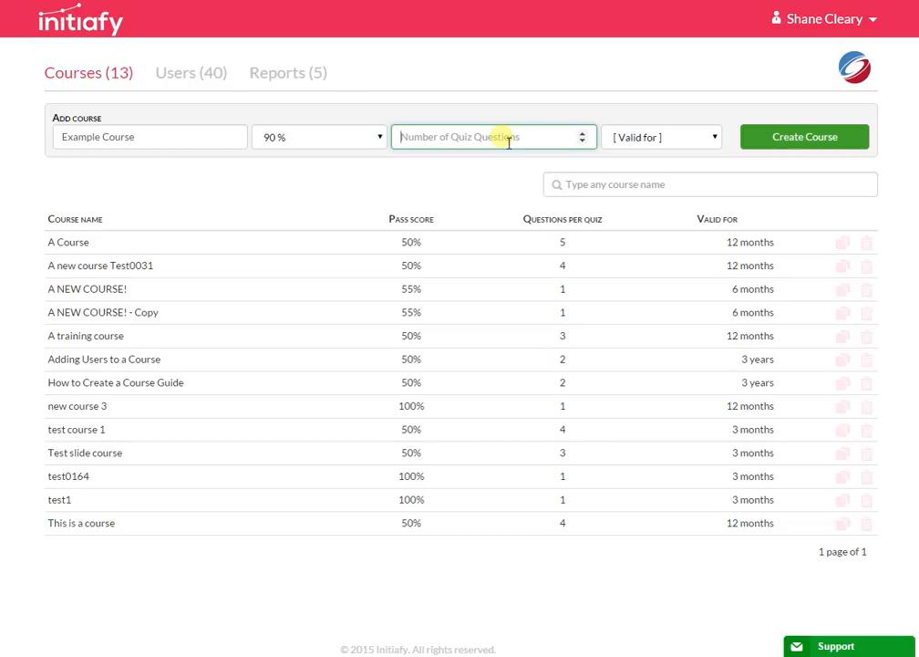
click(584, 134)
click(583, 134)
click(584, 134)
click(583, 134)
click(583, 134)
click(583, 134)
click(583, 134)
click(584, 134)
click(583, 134)
click(583, 134)
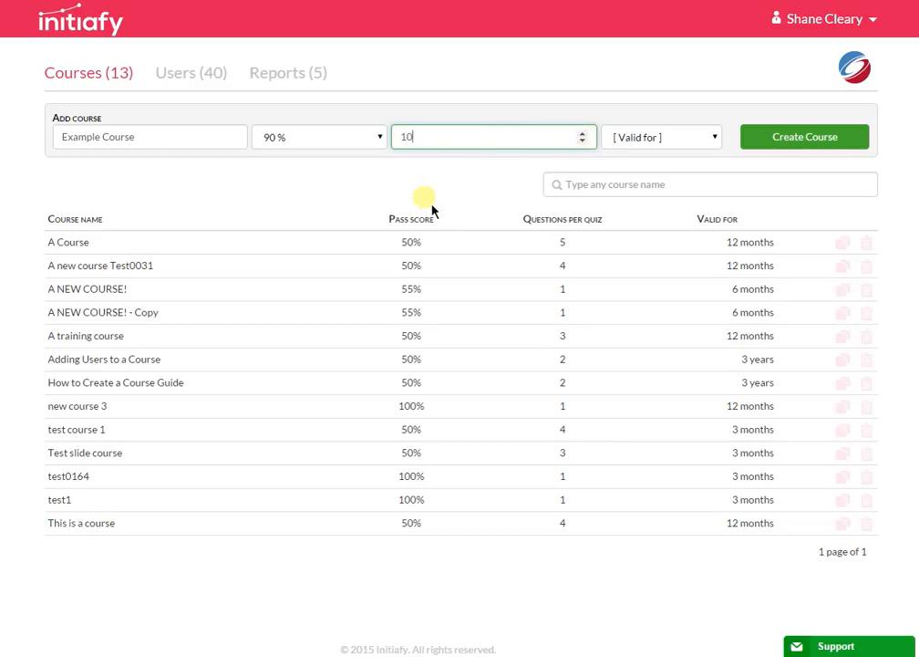
click(448, 174)
Step: Make the course valid for 12 months and create it
click(665, 146)
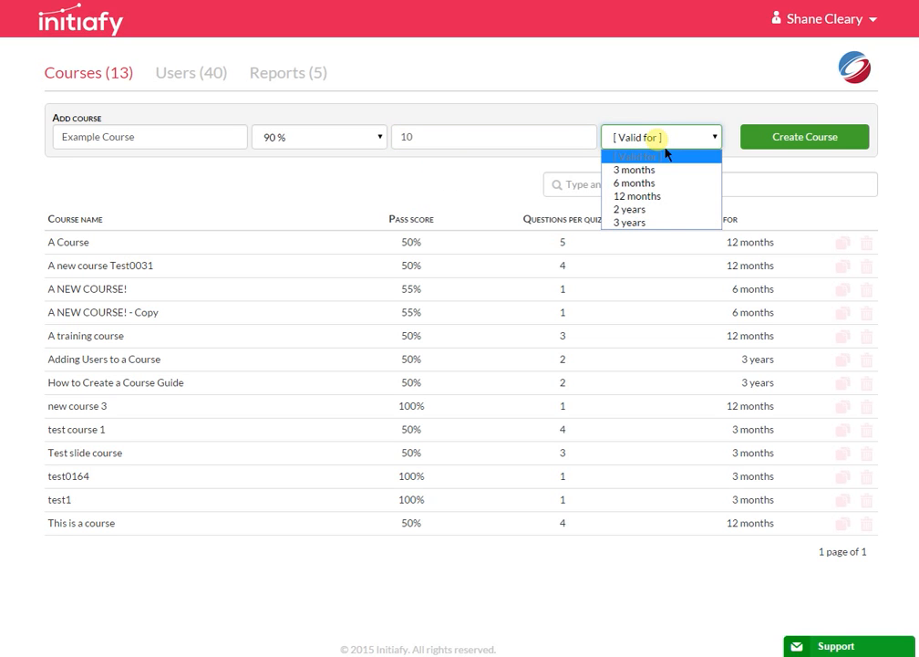
click(661, 196)
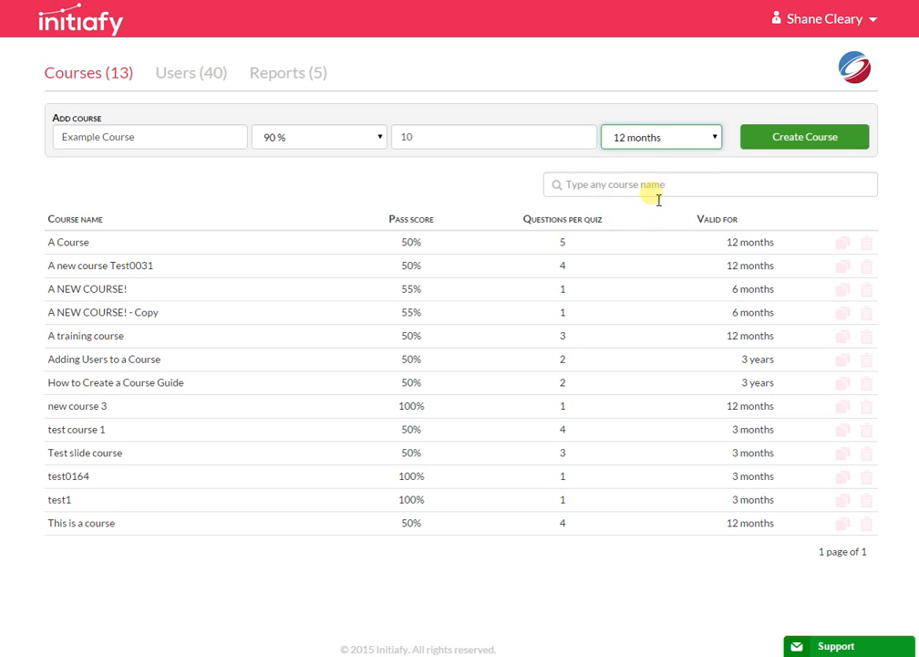
click(663, 137)
click(662, 195)
click(794, 146)
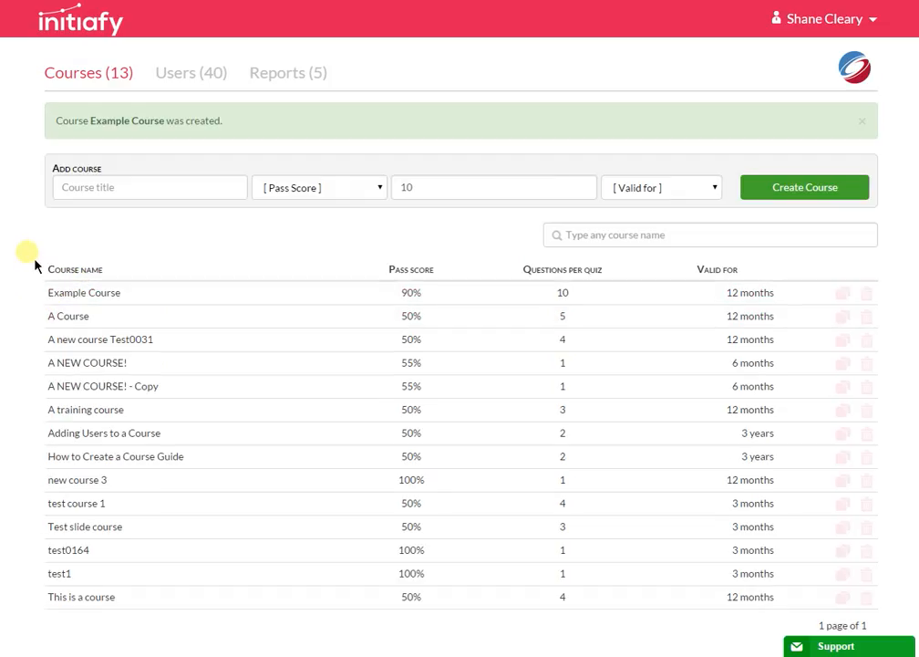
Step: Open Example Course for editing and save its audio options with the US English Female voice and the slide auto reader enabled
click(103, 301)
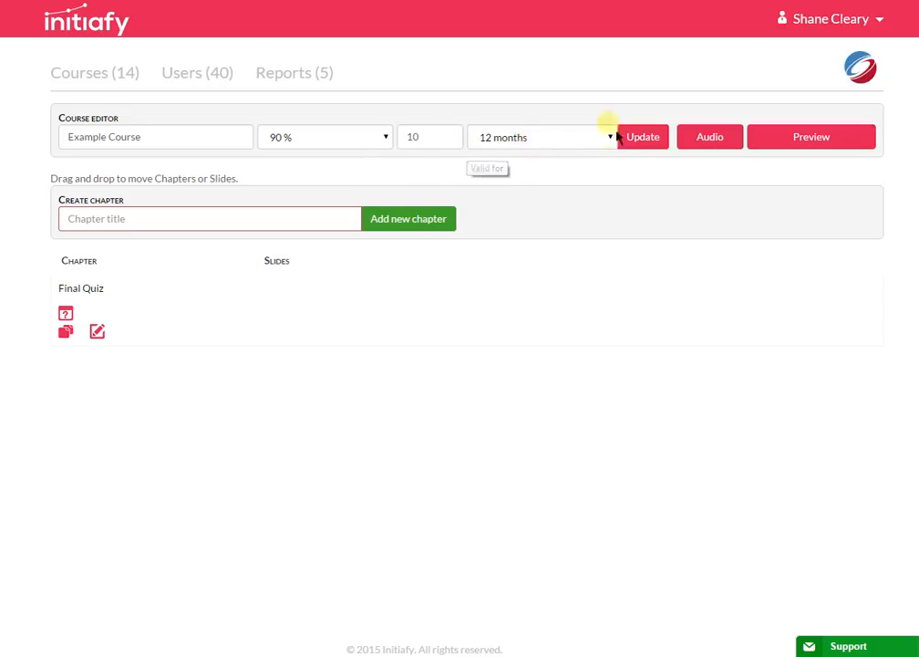
click(646, 142)
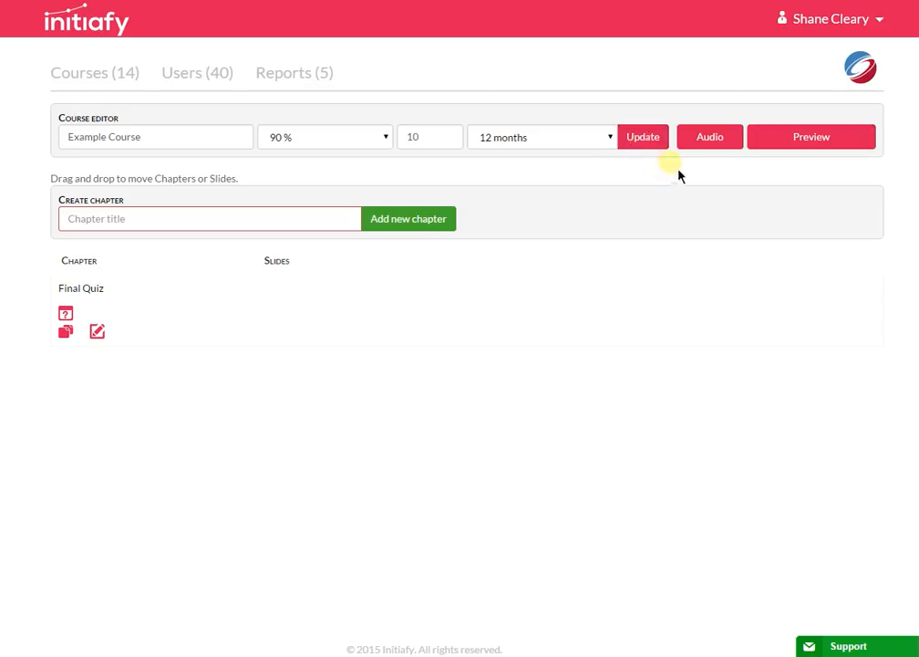
click(711, 144)
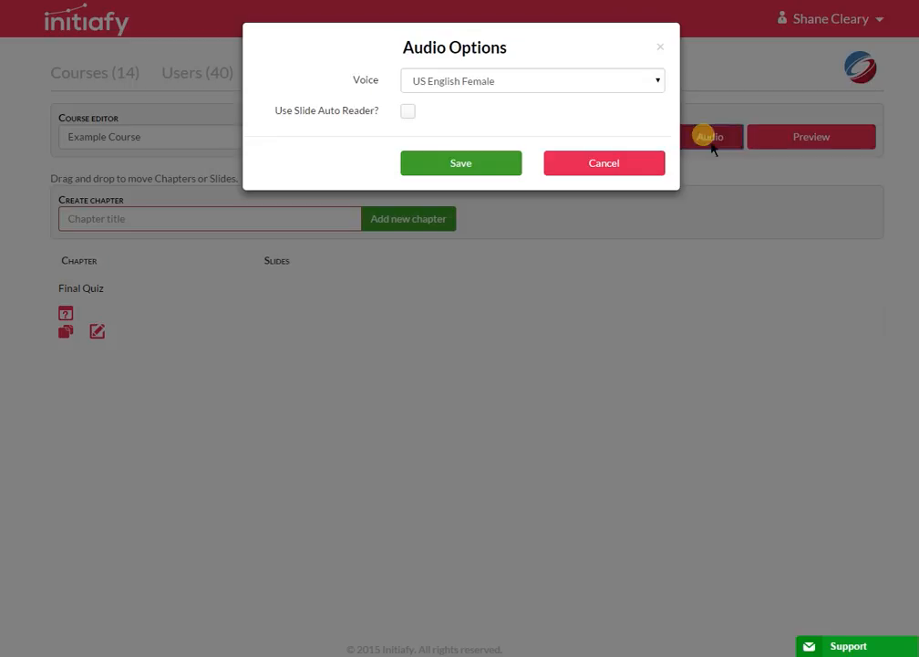
click(658, 82)
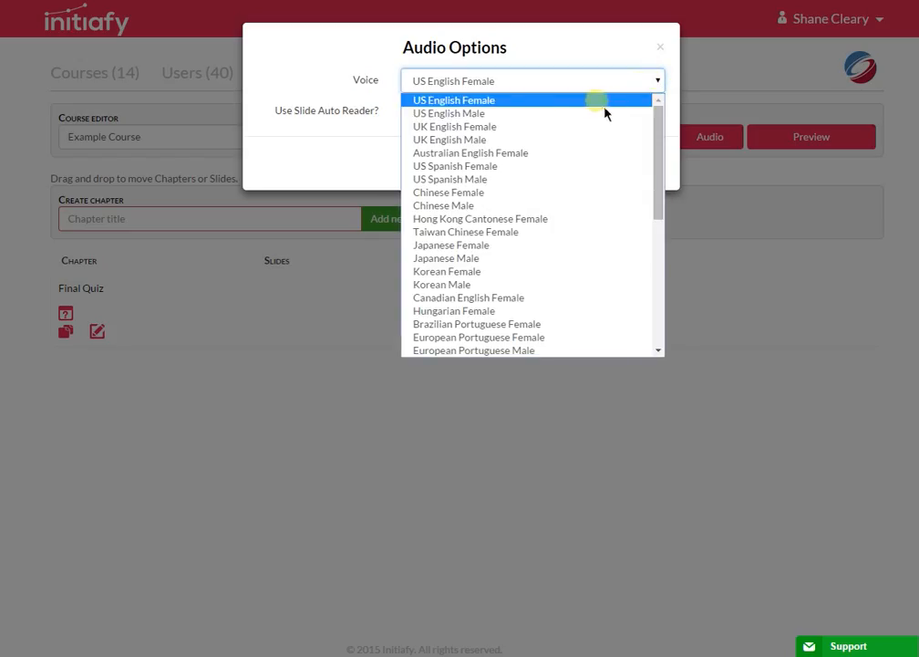
click(457, 101)
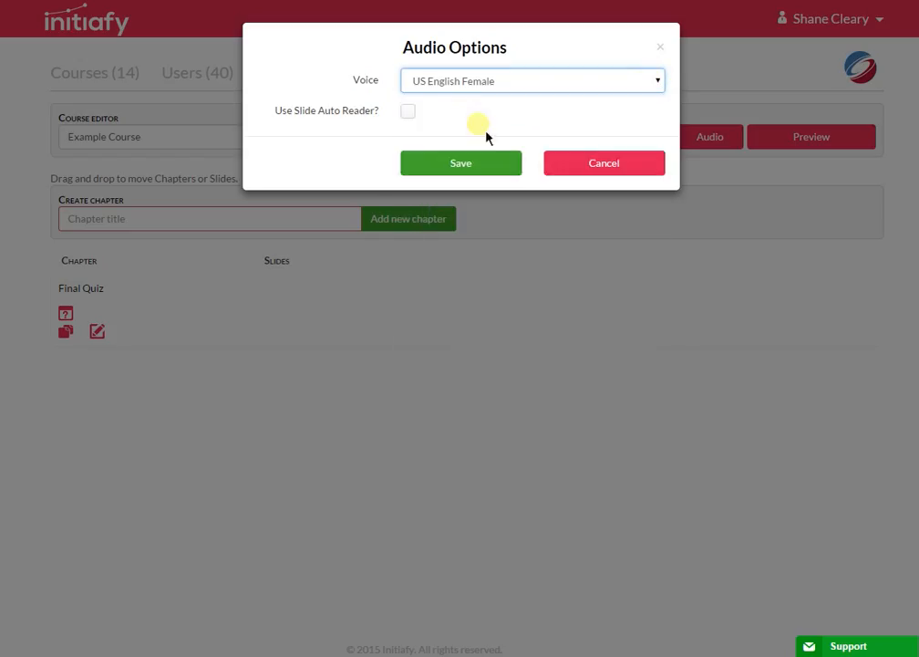
click(411, 112)
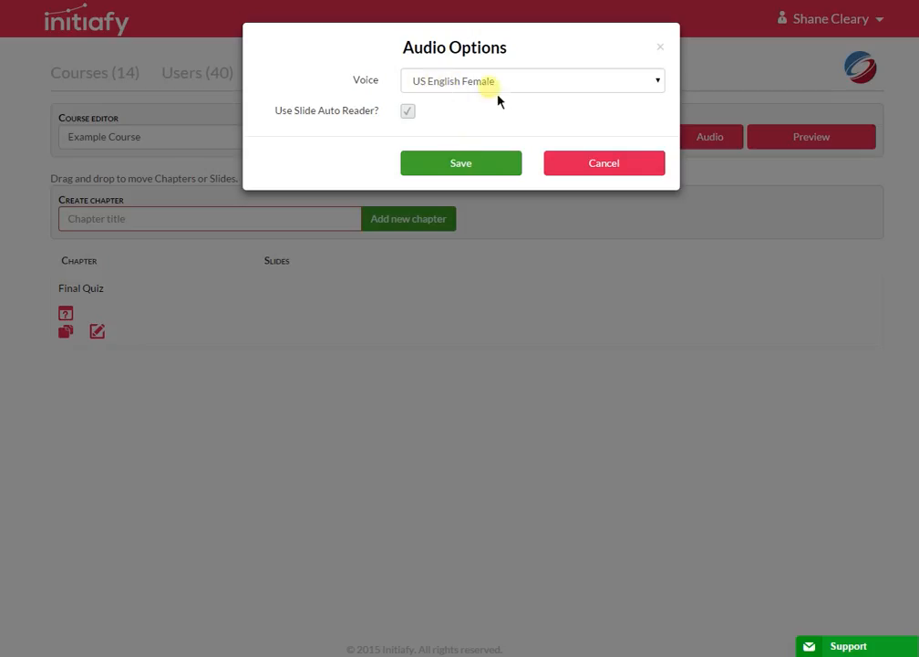
click(657, 82)
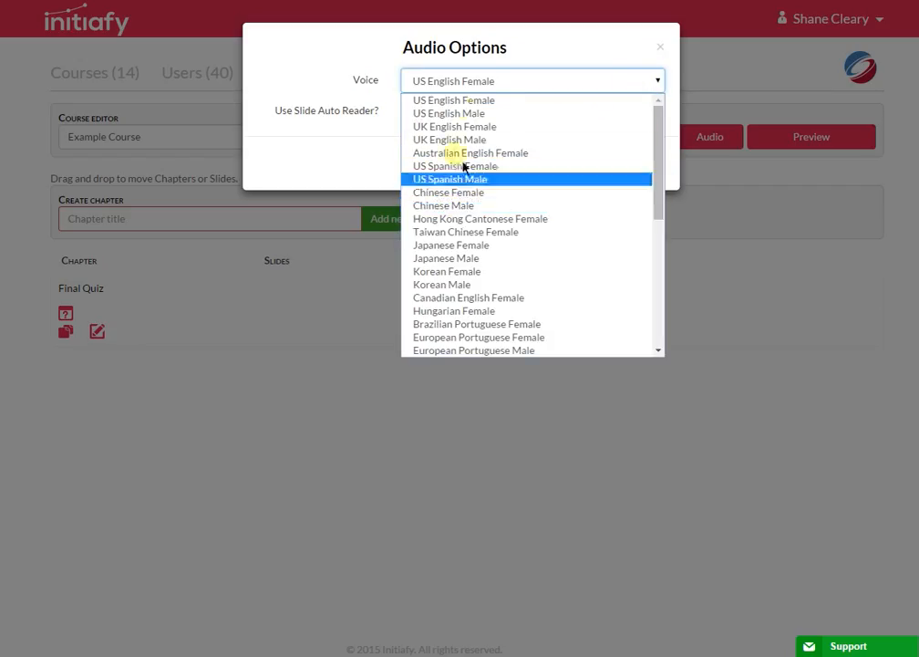
click(485, 104)
click(486, 169)
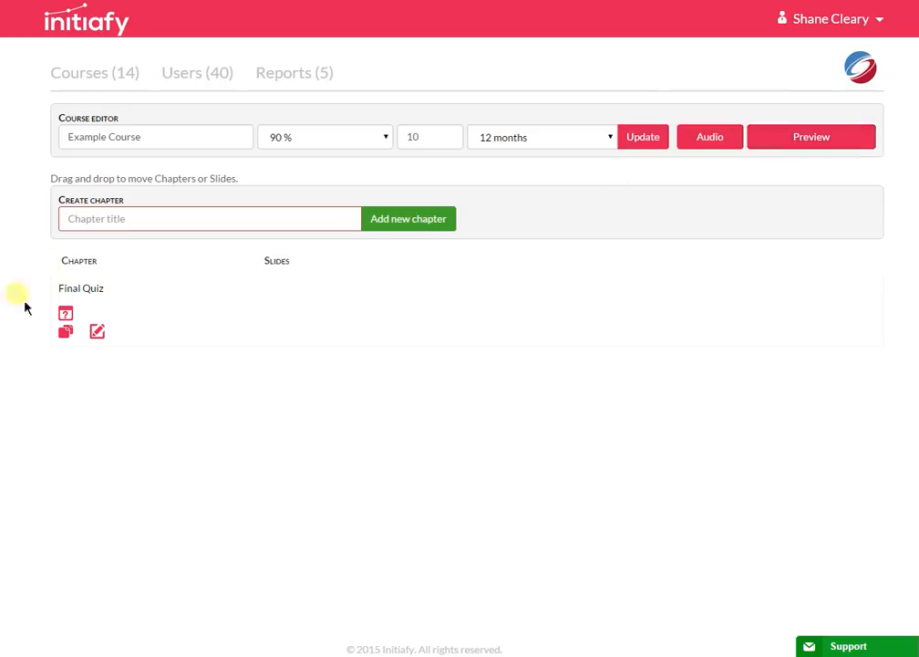
Step: Add a new chapter titled "Chapter 1" to the course
click(116, 228)
text(Chapter 1)
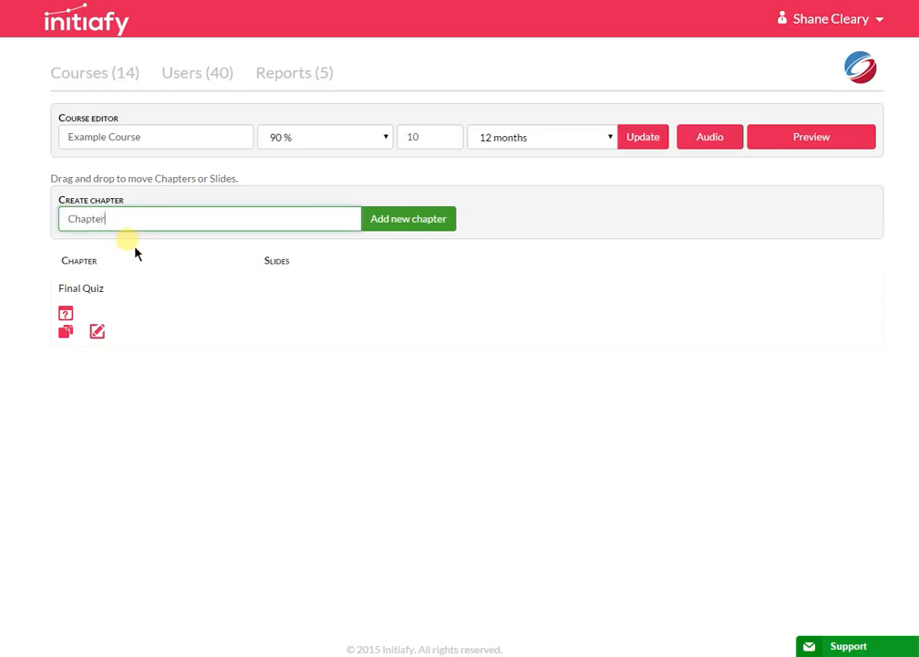
click(413, 219)
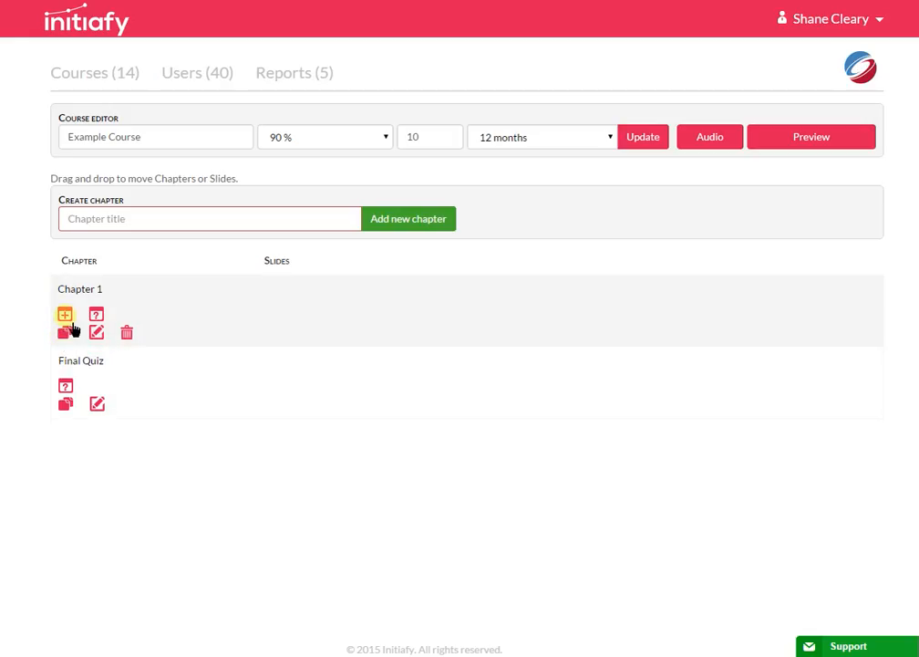
Step: Add a slide to Chapter 1 and title it "A new slide"
click(71, 321)
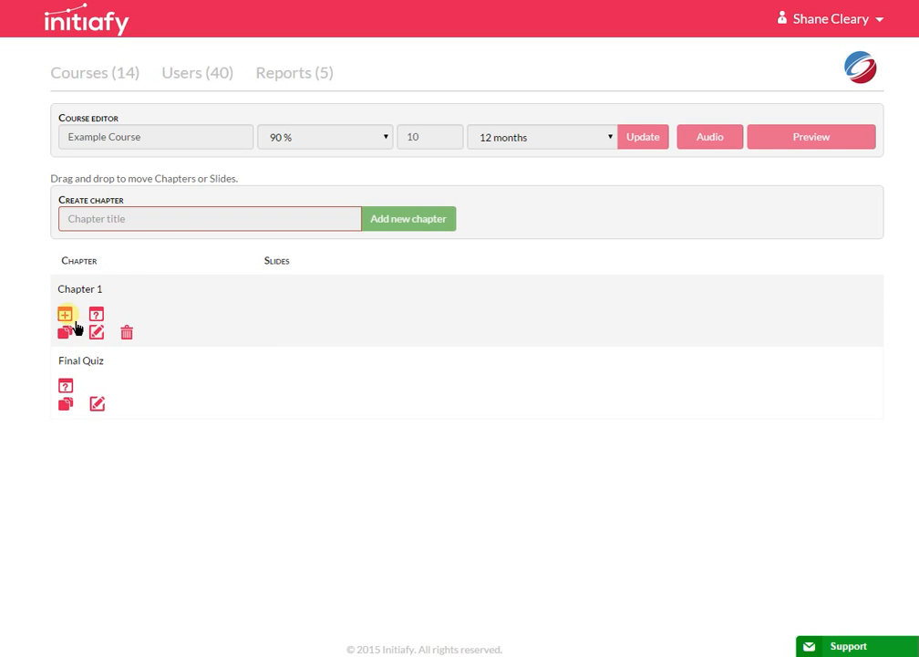
click(66, 316)
drag(401, 96, 334, 102)
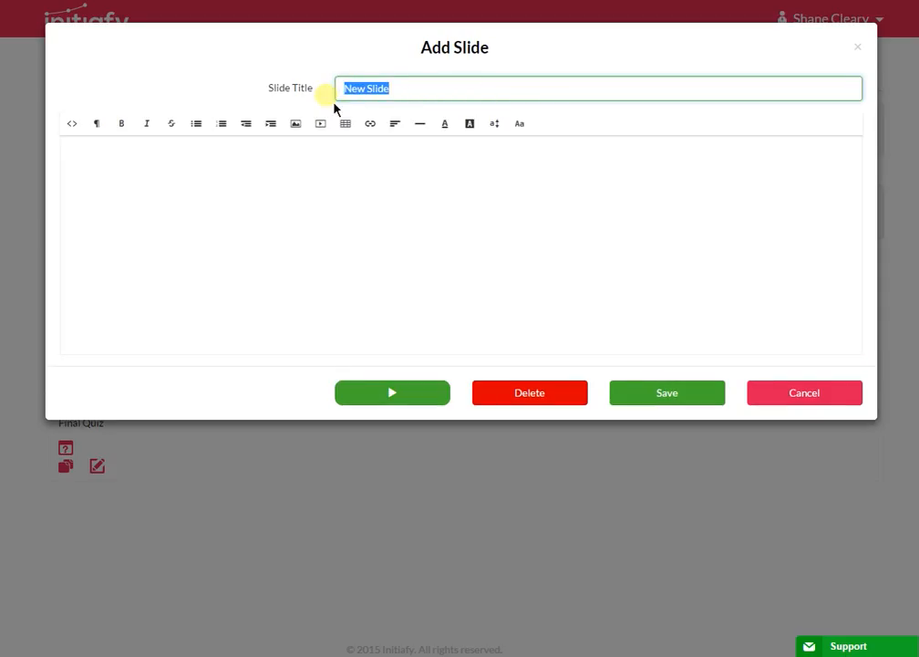
text(A new slide)
Step: Save the slide with the body text "This is slide content" and view it from Chapter 1
click(310, 171)
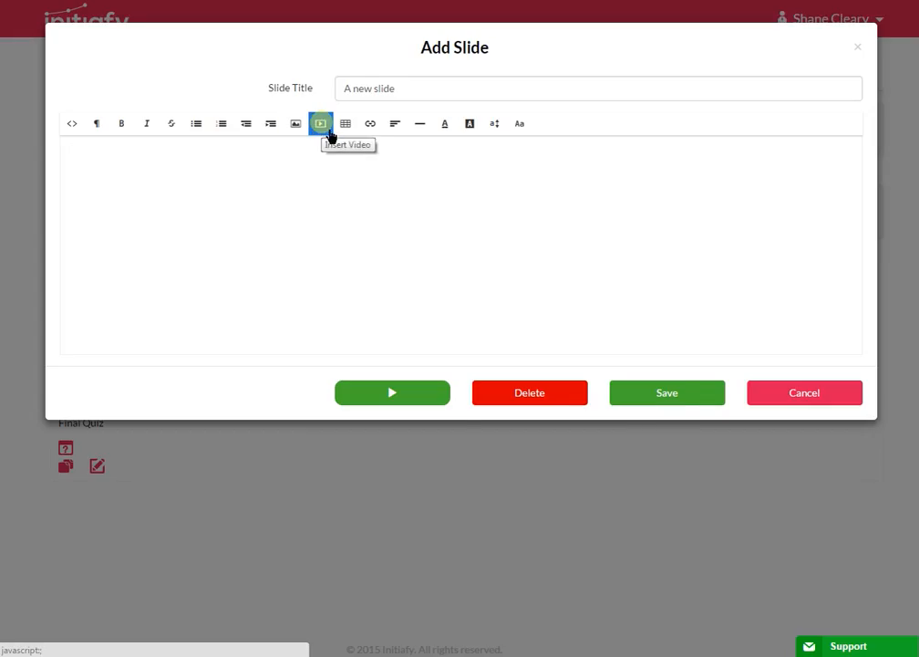
click(330, 135)
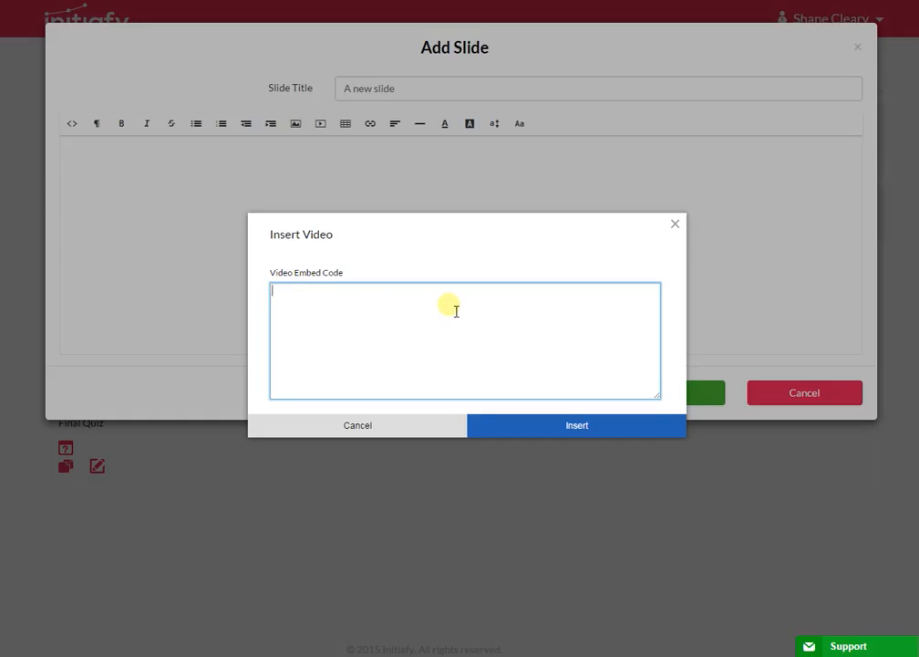
click(422, 429)
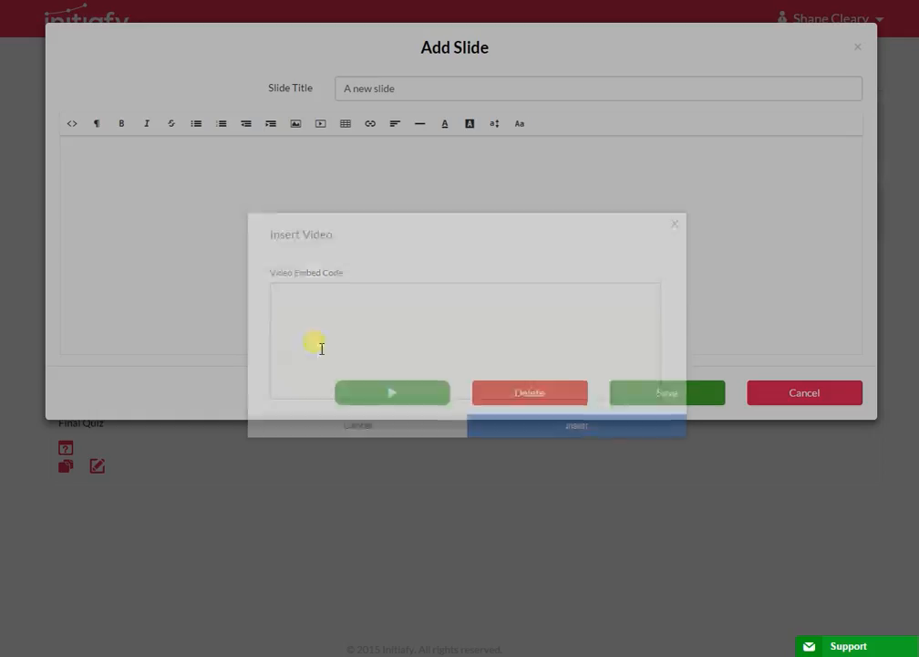
text(This is)
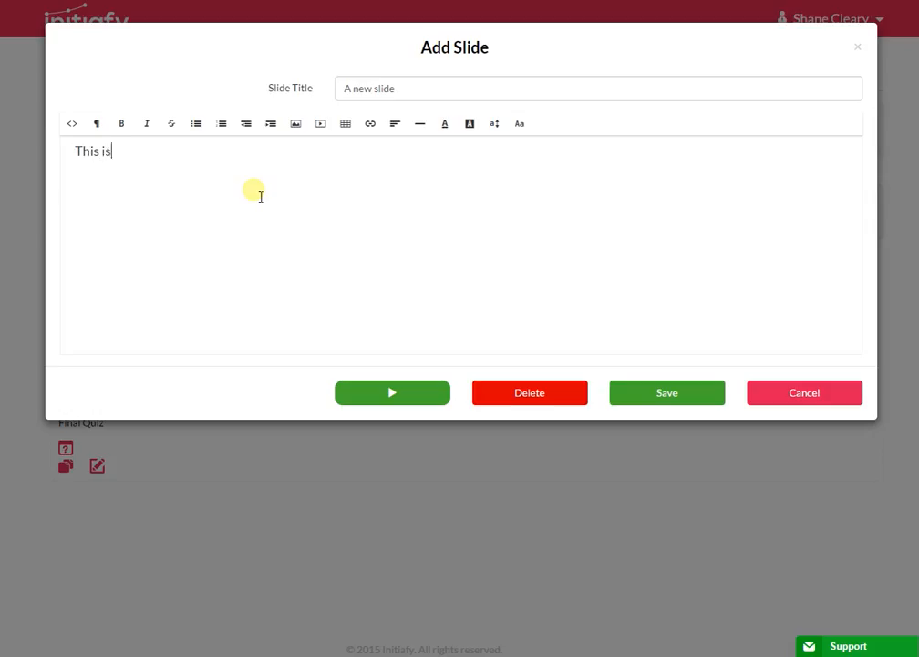
text( slide content)
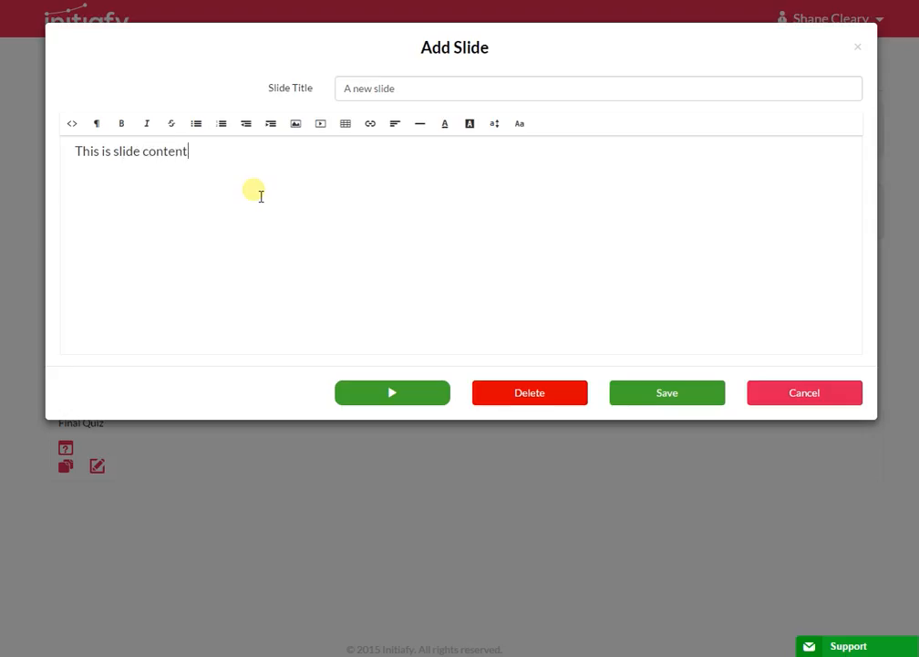
click(676, 402)
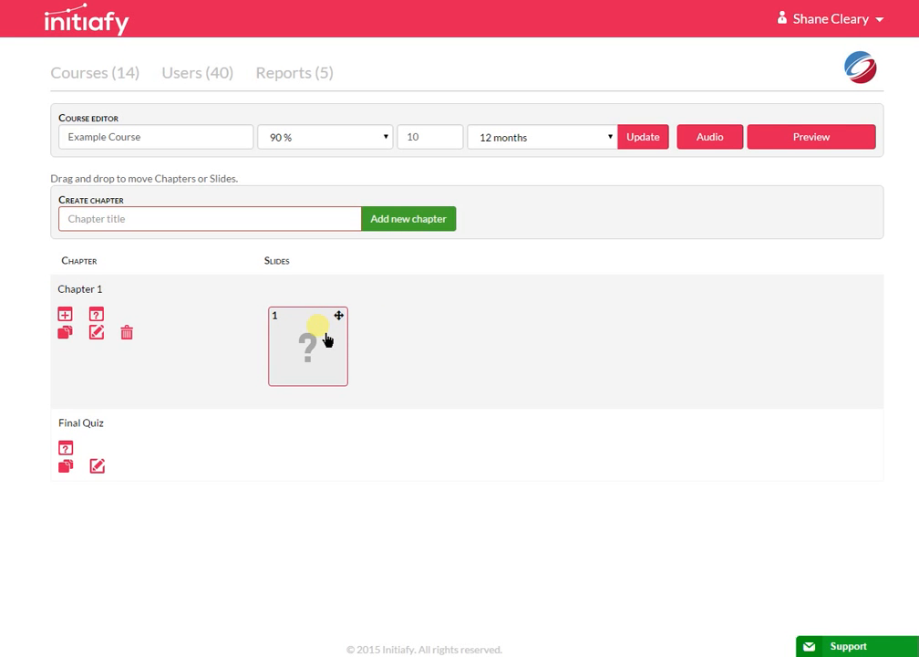
click(319, 354)
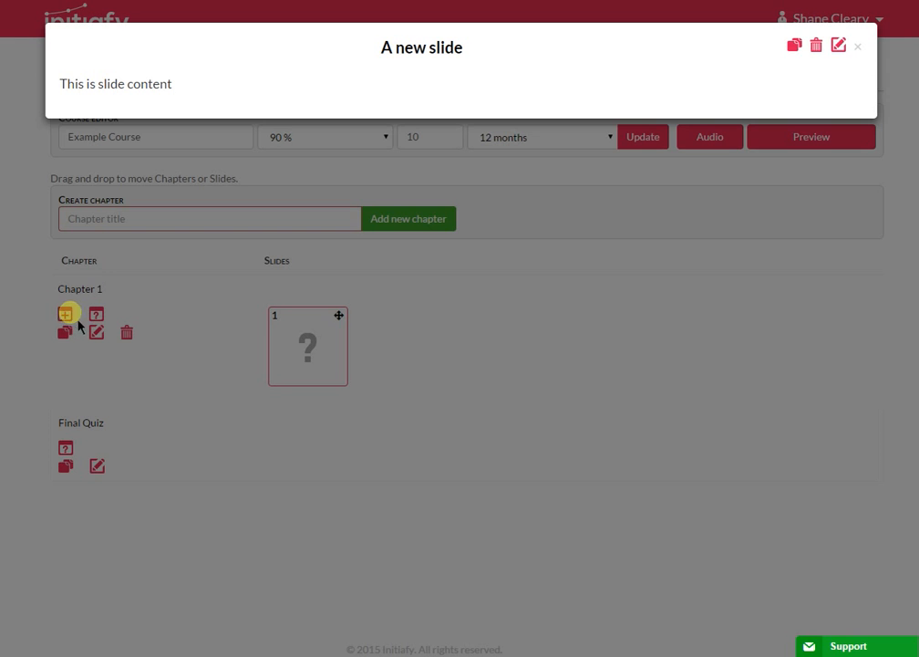
click(858, 46)
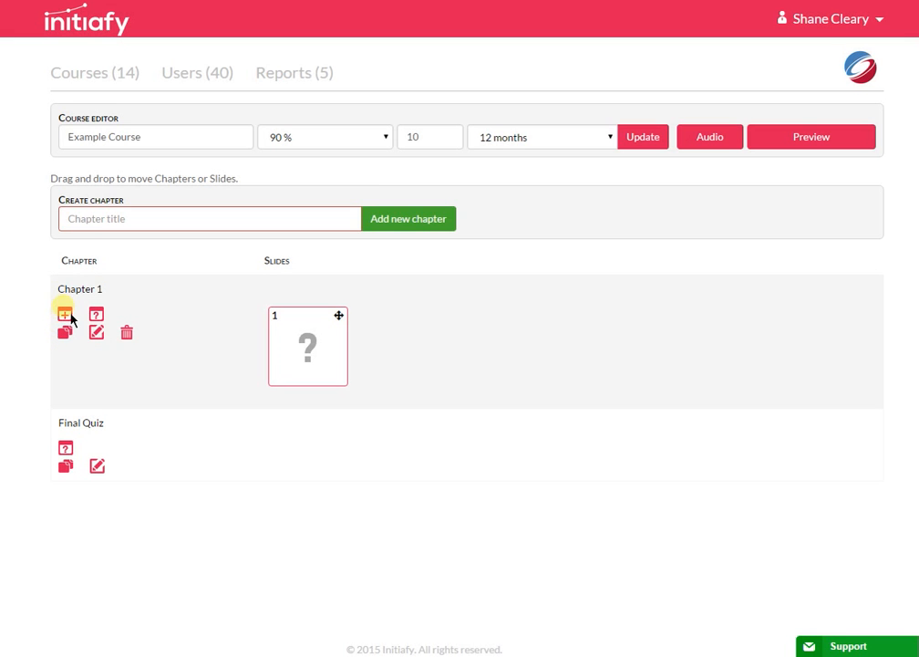
Step: Add a slide titled "Slide 2" with the body text "This is slide content 2" to Chapter 1 and reorder the chapter's slides
click(65, 315)
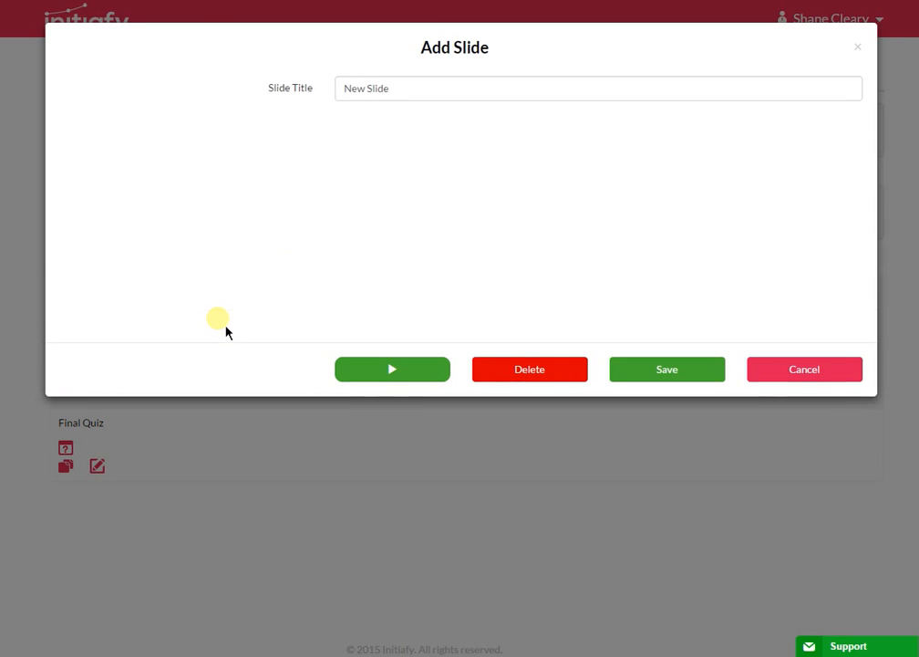
drag(389, 96, 275, 92)
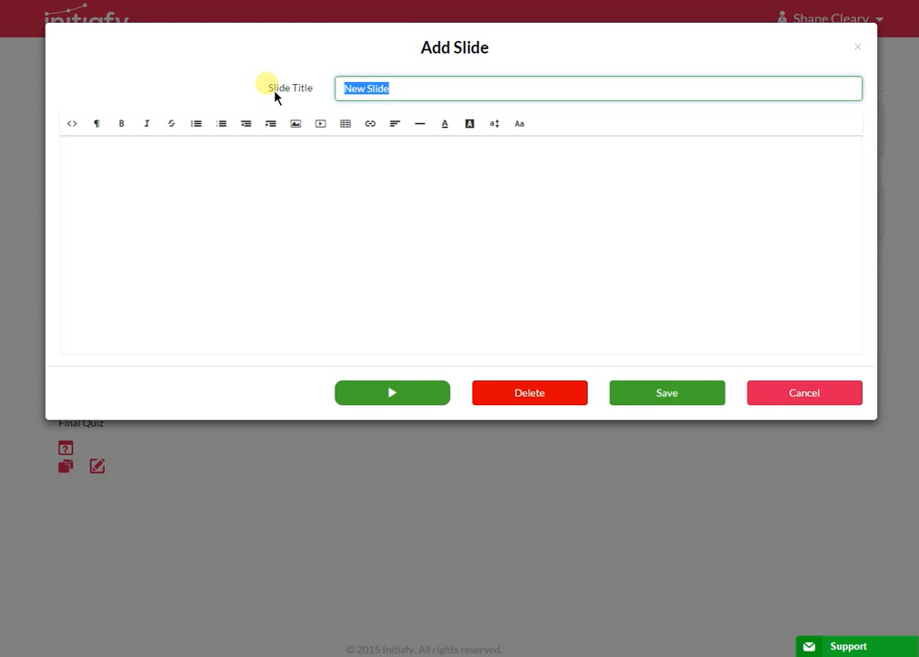
text(Slide 2)
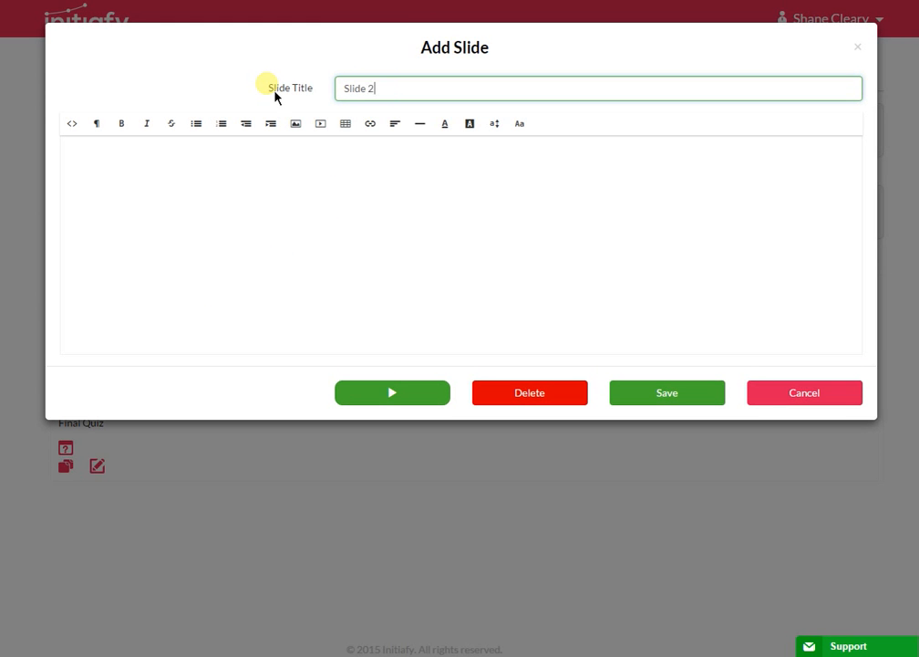
click(335, 216)
text(T)
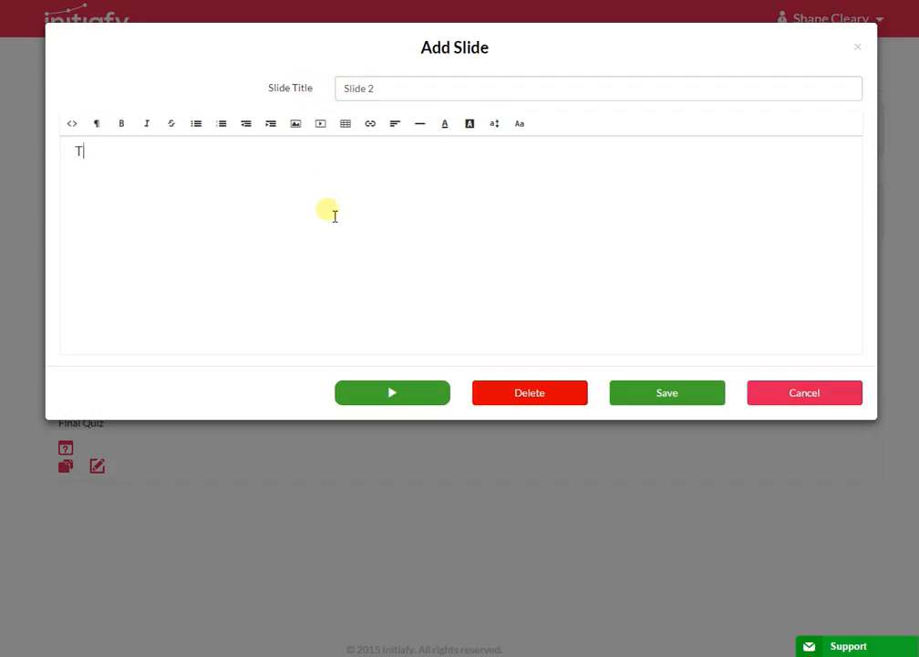
text(his is slide content)
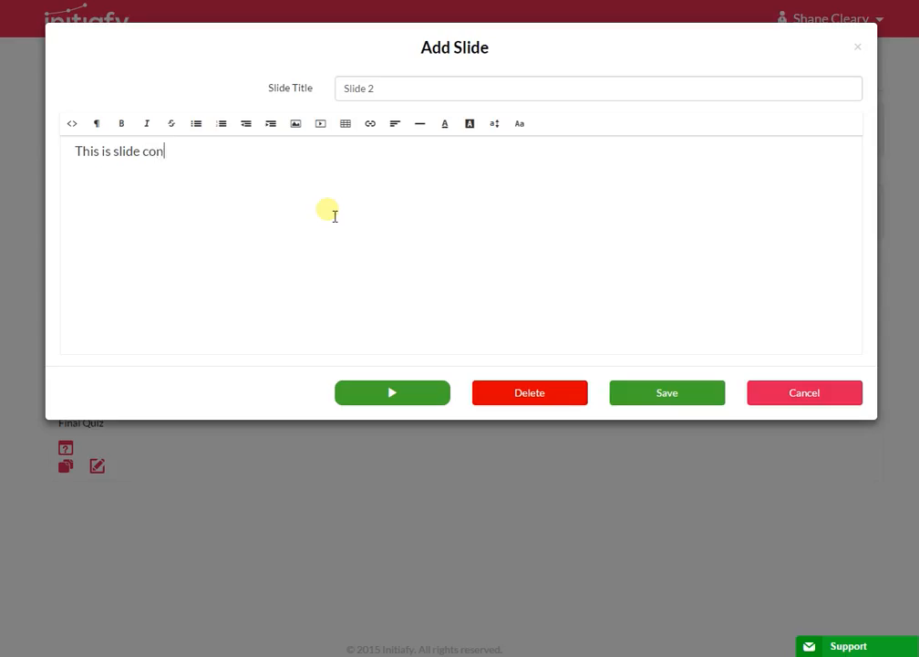
text(2)
click(638, 399)
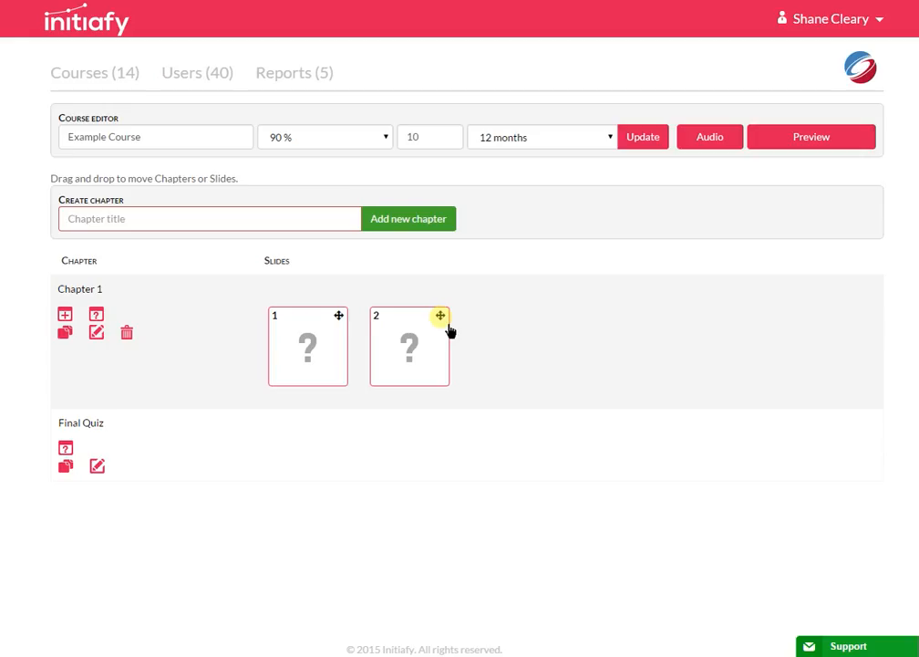
drag(449, 330, 476, 330)
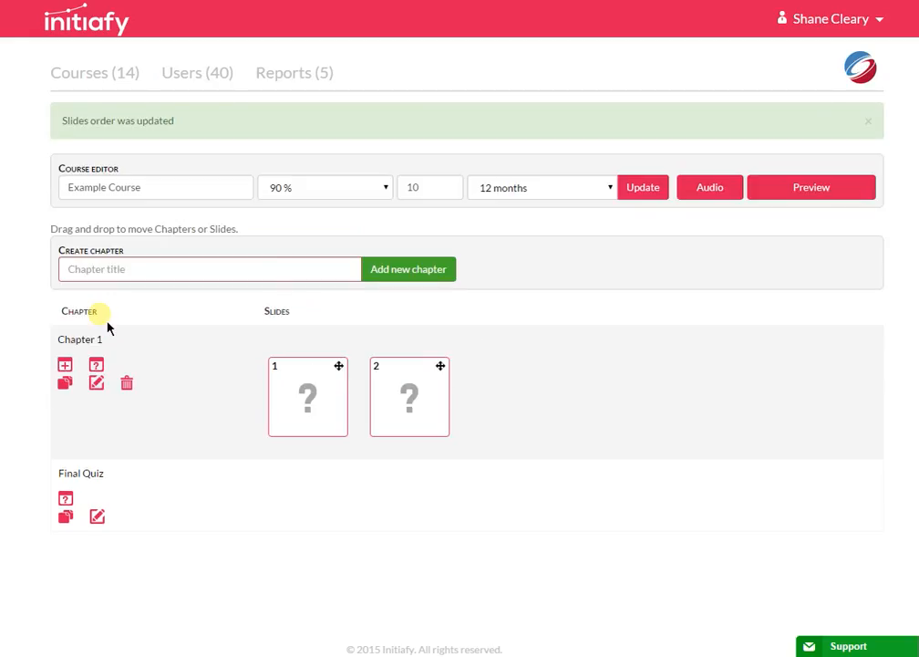
Step: Add a question to Chapter 1 and title it "Question 1"
click(102, 377)
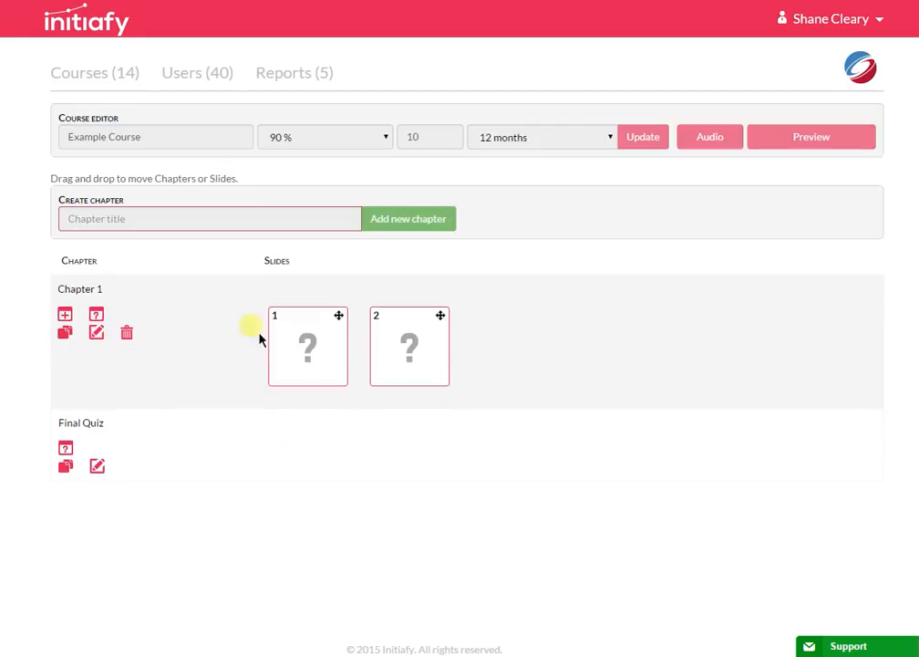
click(102, 316)
click(421, 92)
drag(421, 92, 325, 114)
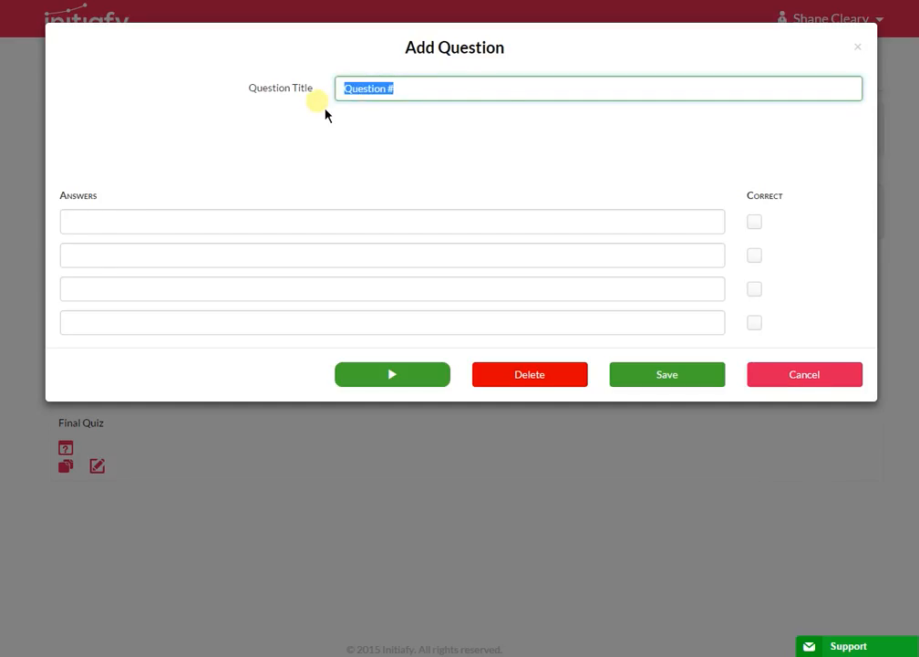
text(Th)
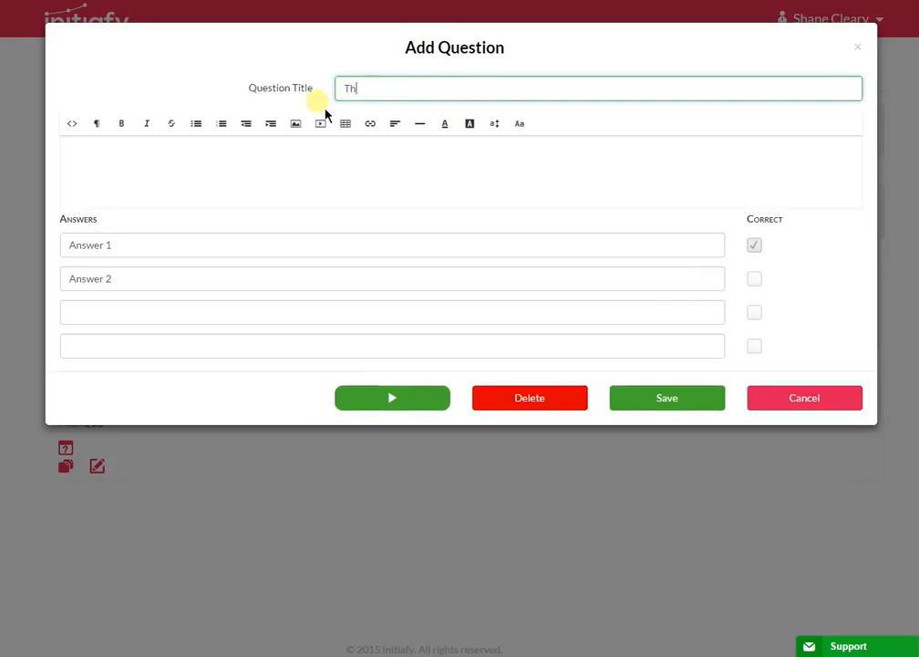
text(e fi)
key(BackSpace)
text(1)
Step: Enter "What colour is the sky" as the question's body text
click(265, 178)
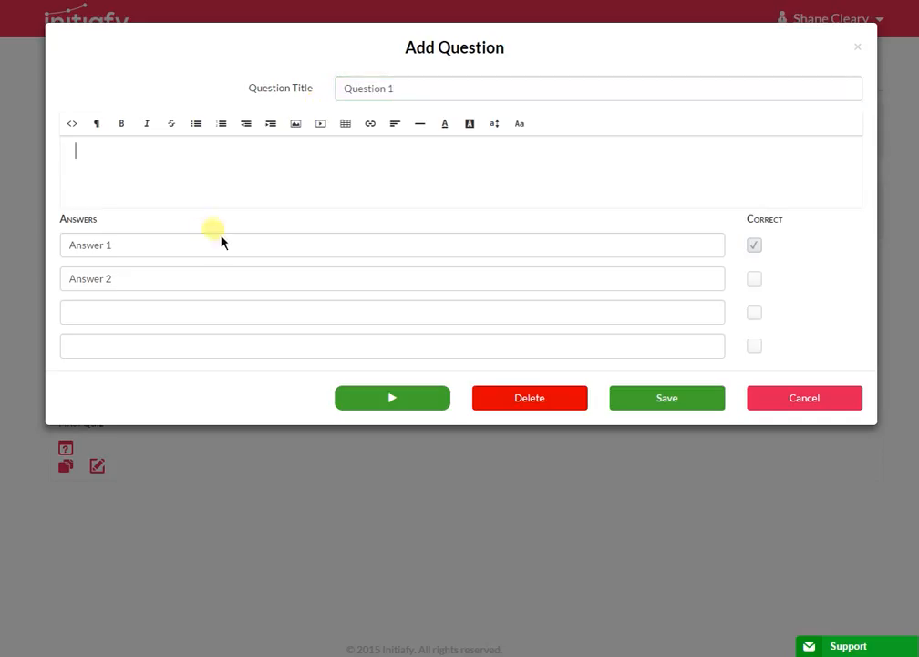
text(What i)
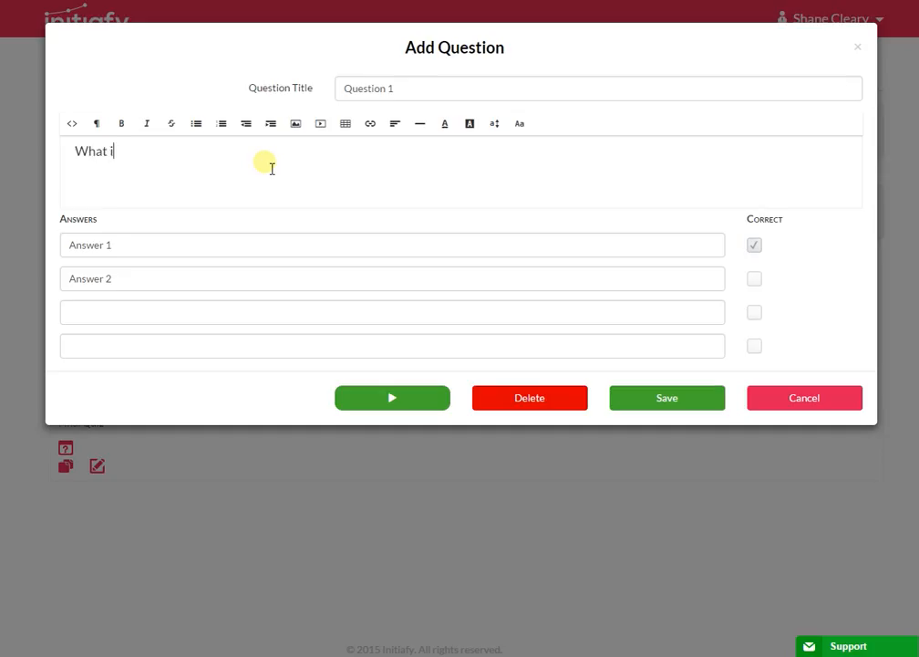
key(BackSpace)
text(colour is the sky)
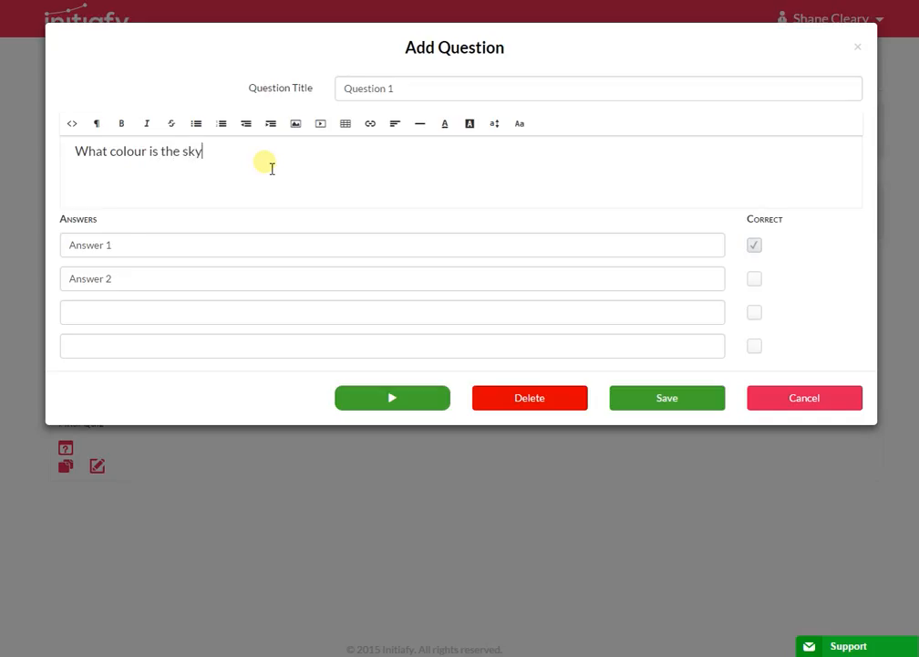
Step: Fill in the four answers to the question as blue, white, yellow and brown
click(135, 254)
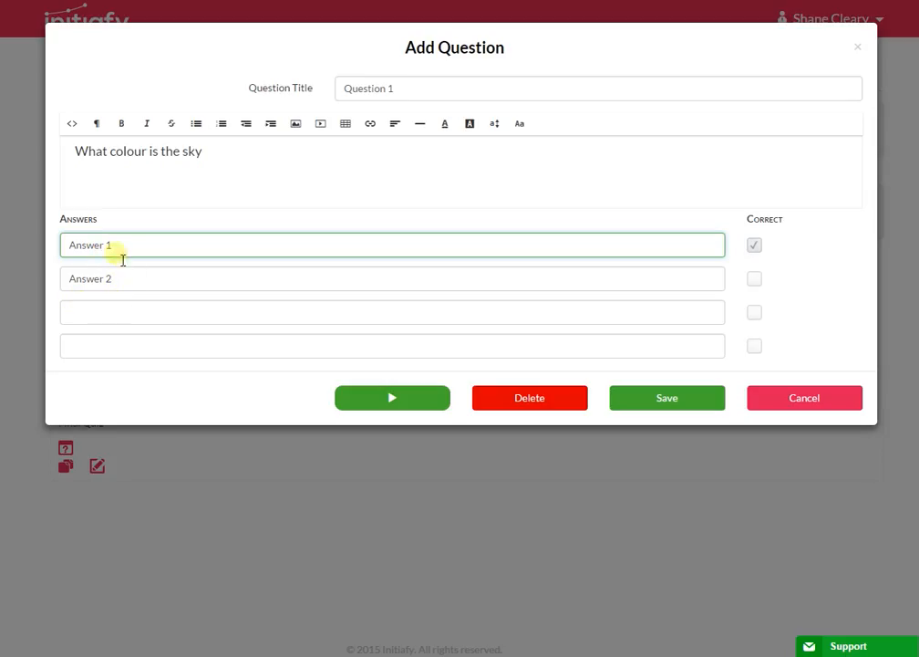
drag(109, 248, 55, 253)
text(blue)
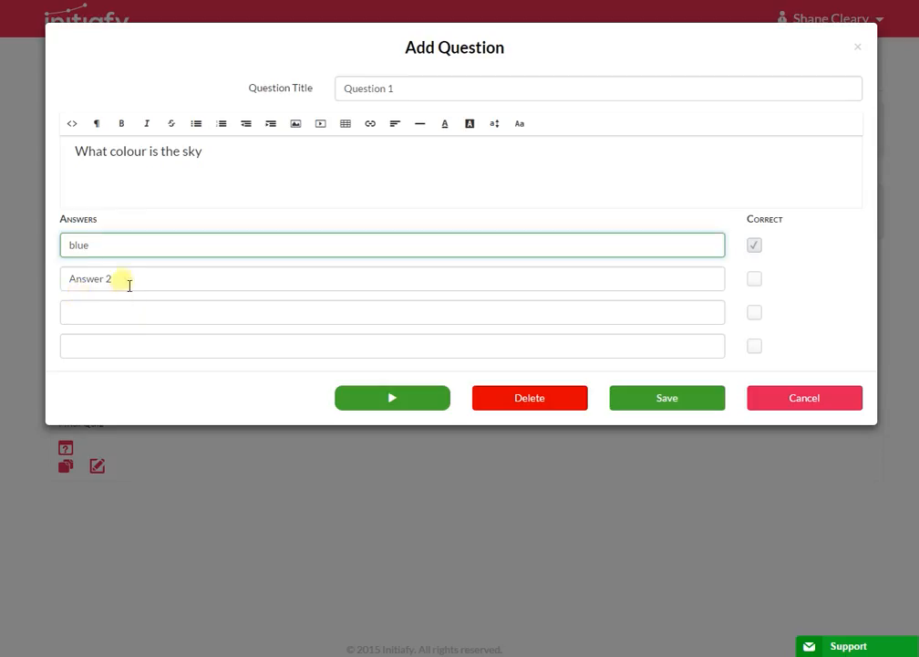
drag(128, 286, 11, 269)
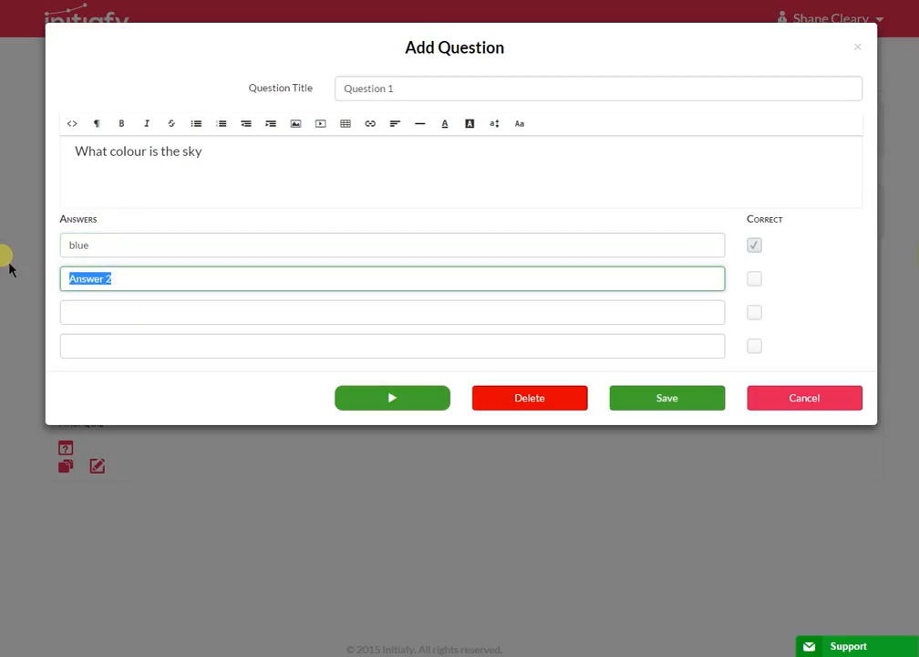
text(white)
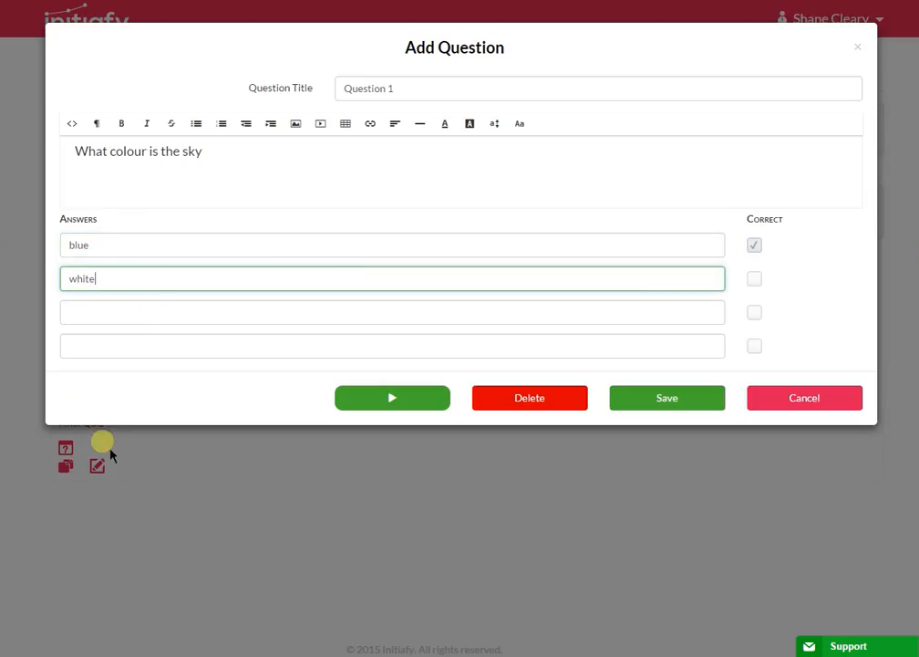
click(127, 321)
text(yello)
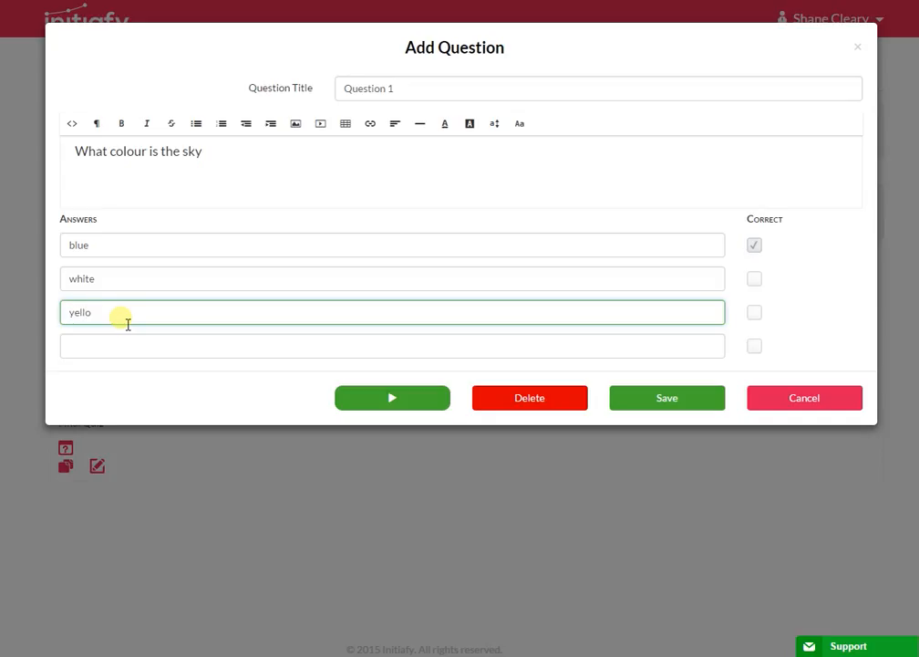
text(w)
click(133, 349)
text(brown)
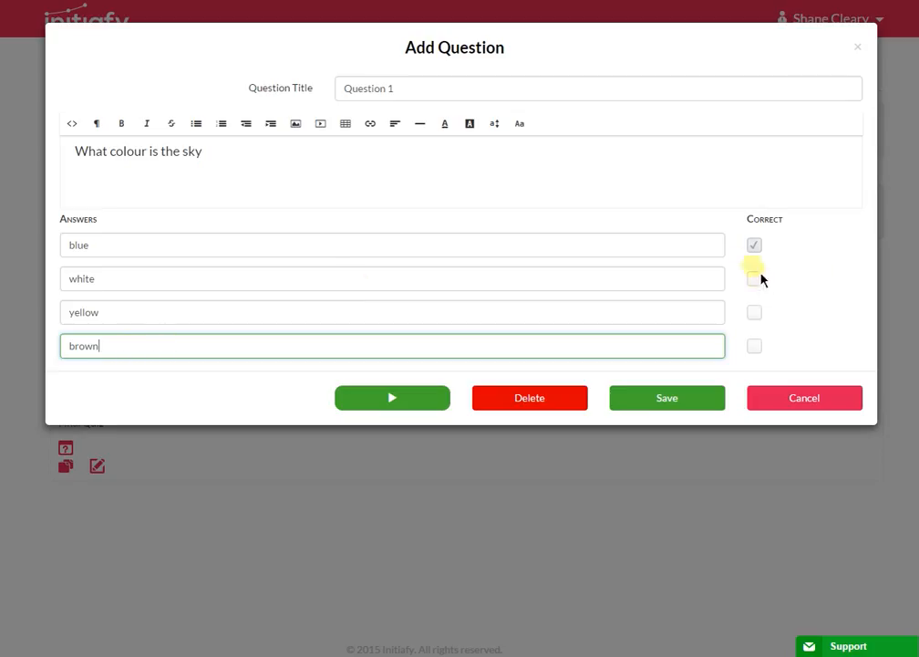
Step: Save the question with blue and white marked as correct answers, and view it from Chapter 1
click(765, 255)
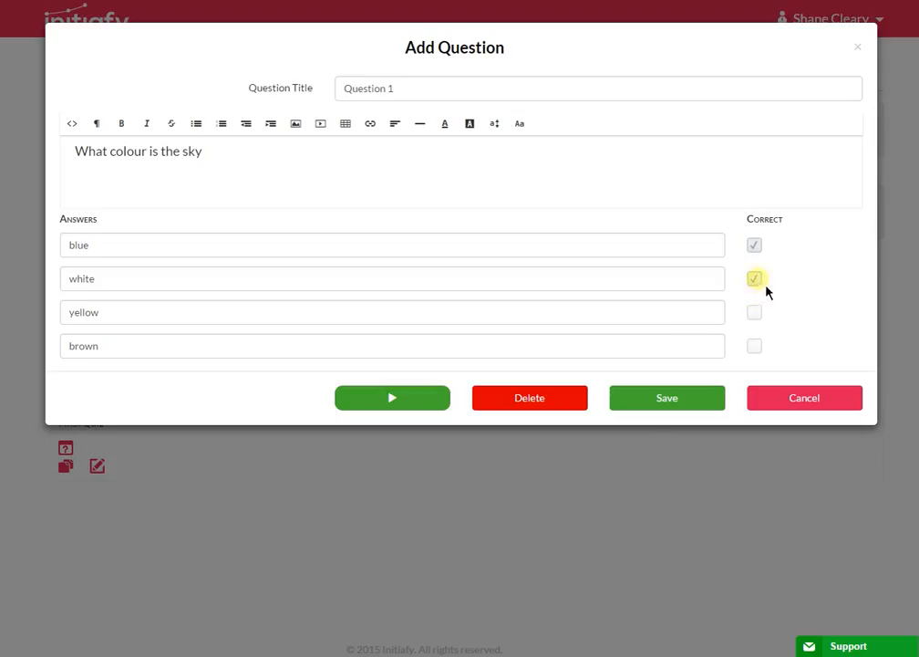
click(665, 407)
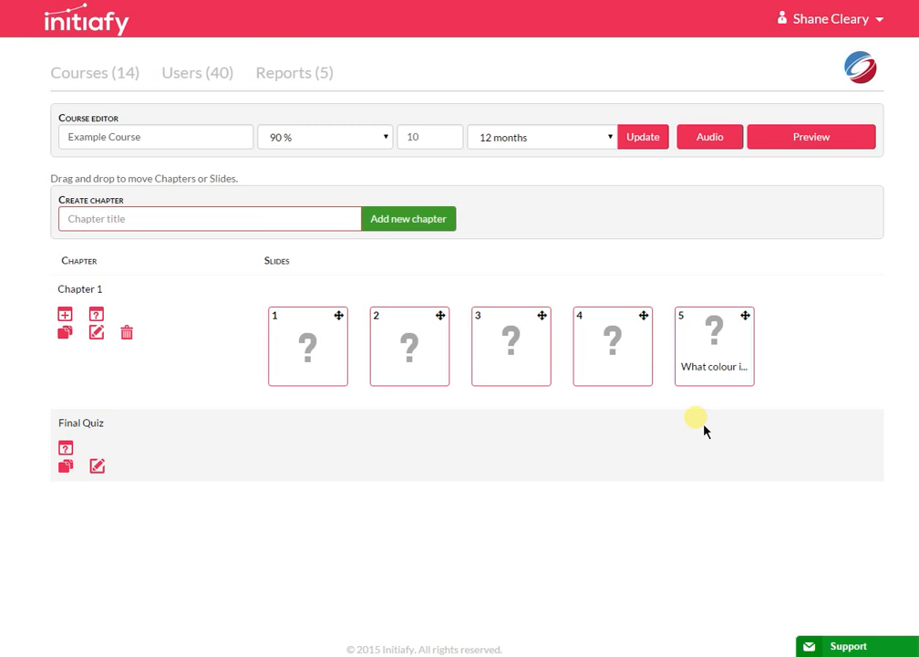
click(702, 362)
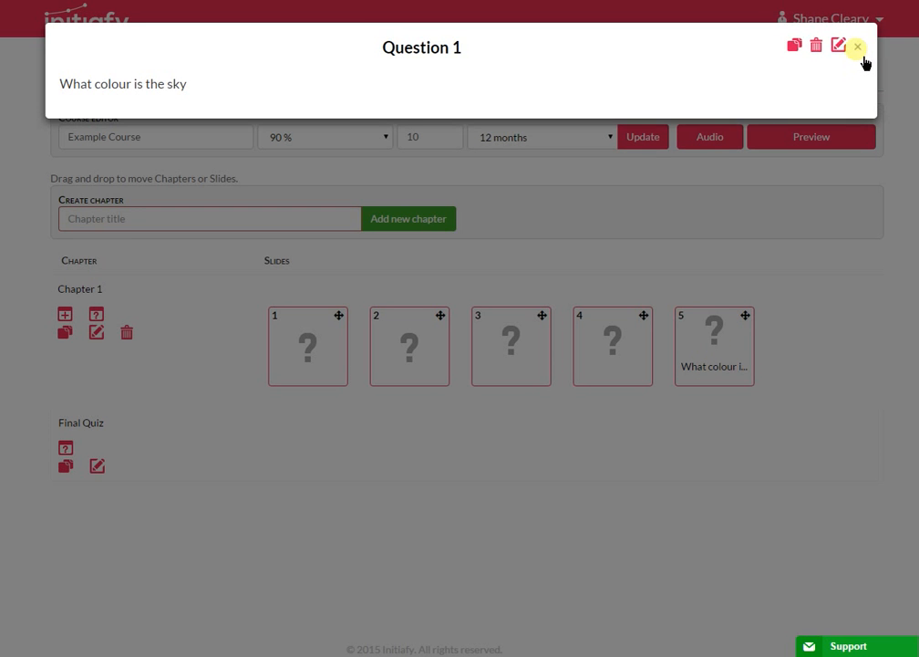
click(861, 50)
Step: Add a new chapter titled "chapter 2" to the course
click(108, 219)
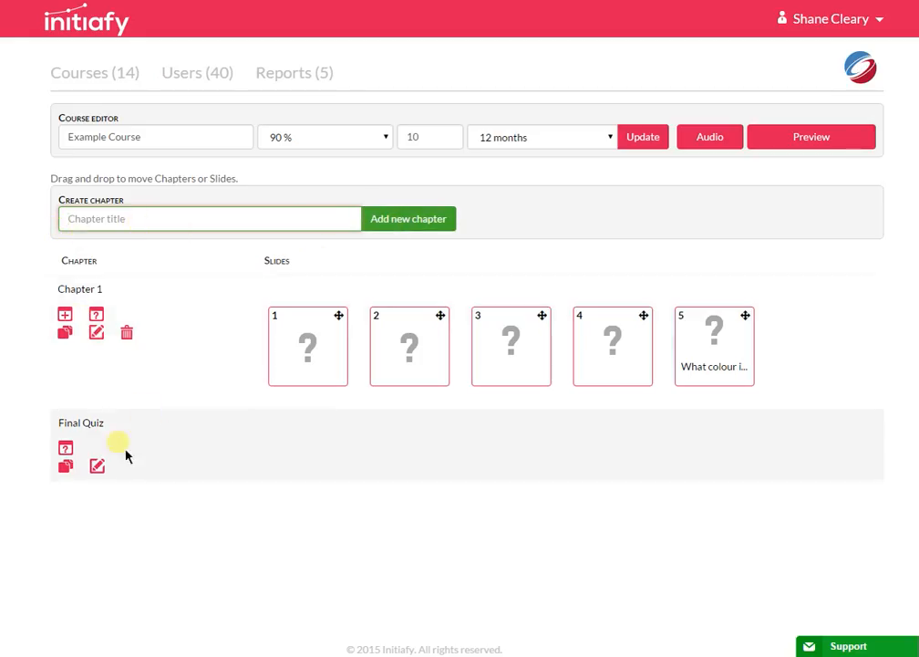
text(chapter 2)
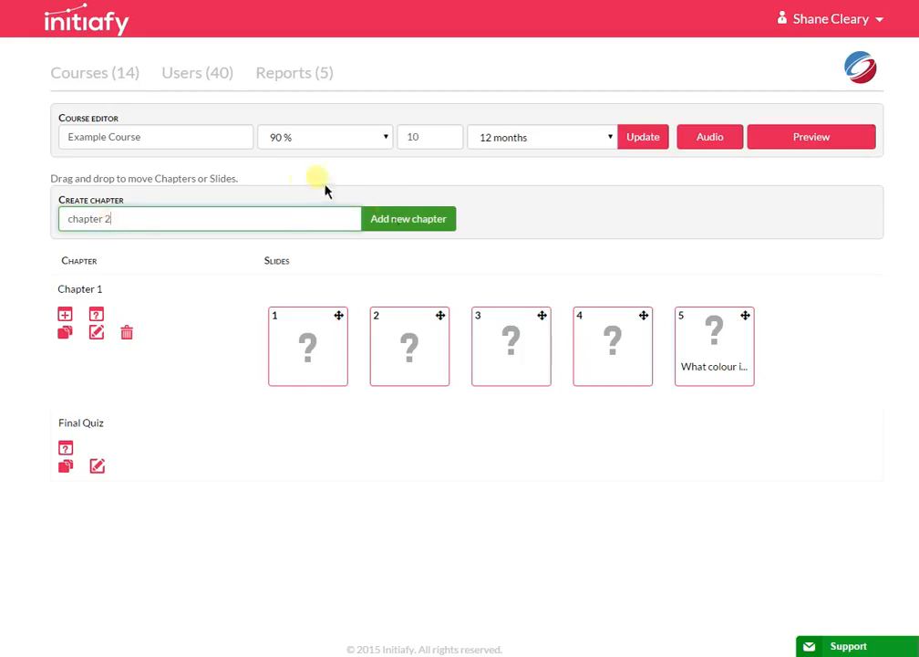
key(Return)
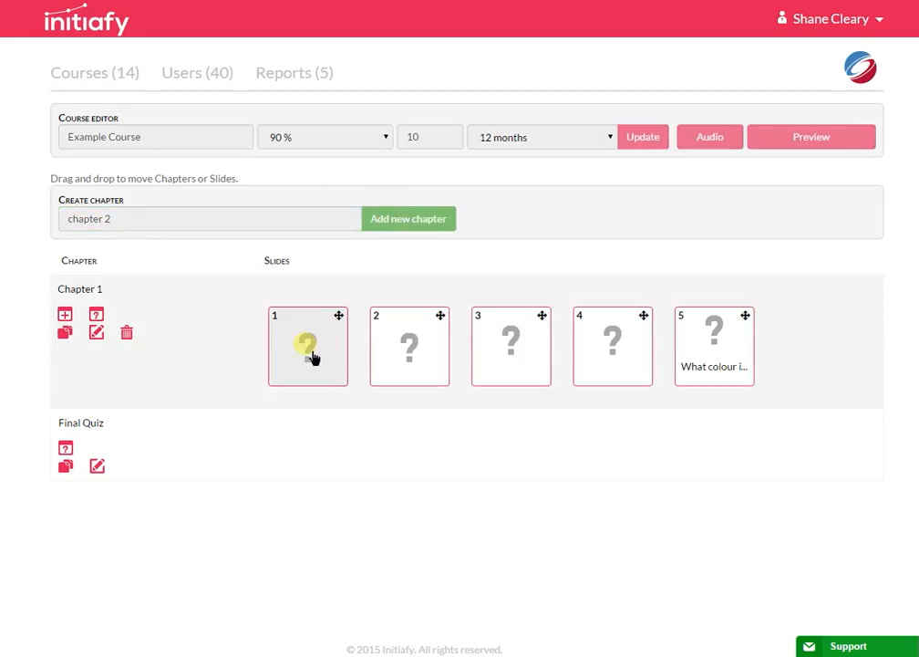
Step: View the first slide of Chapter 1, and preview the course's first three slides before returning to the course editor
click(313, 356)
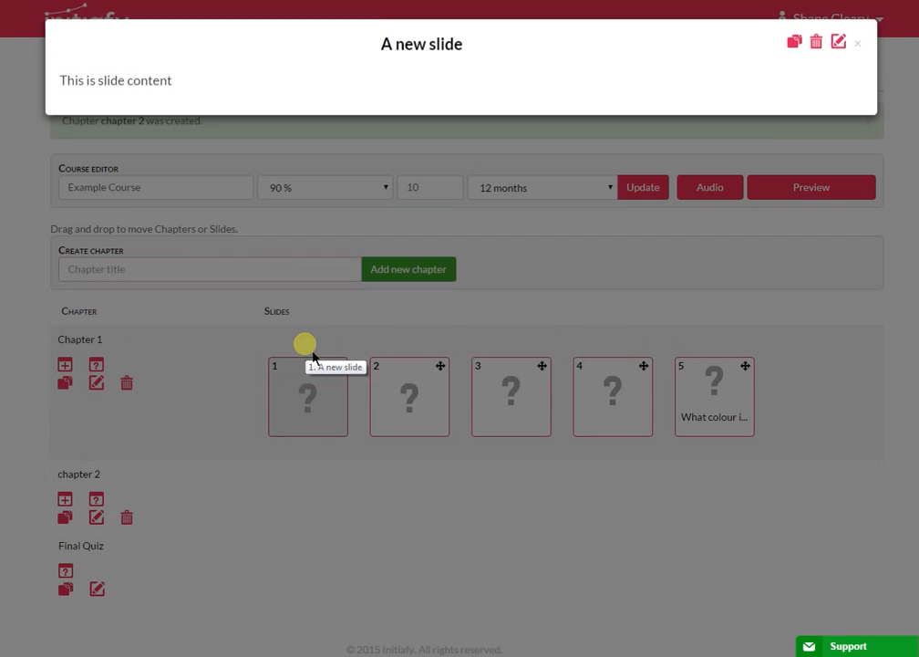
click(862, 46)
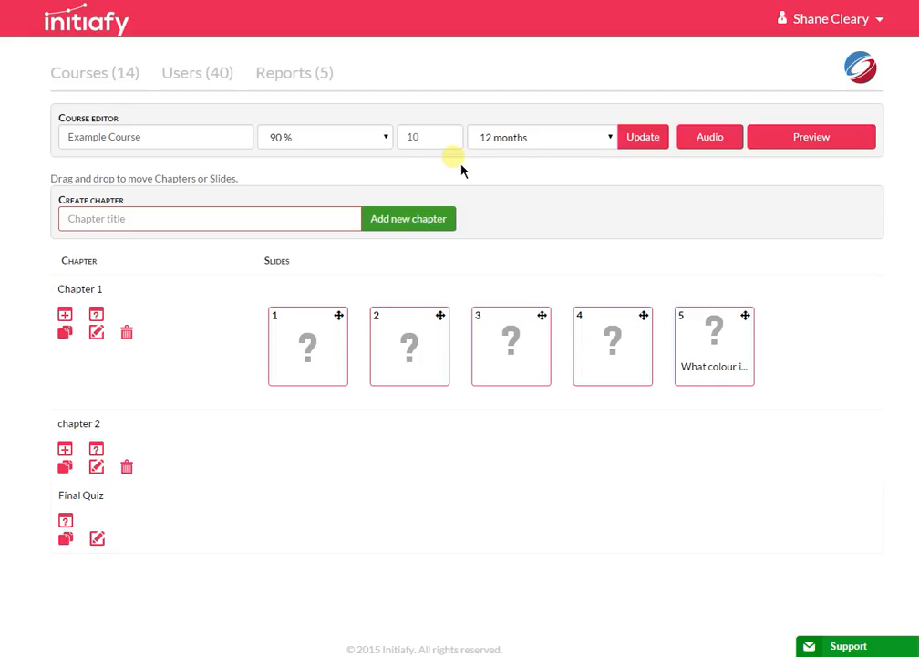
click(767, 143)
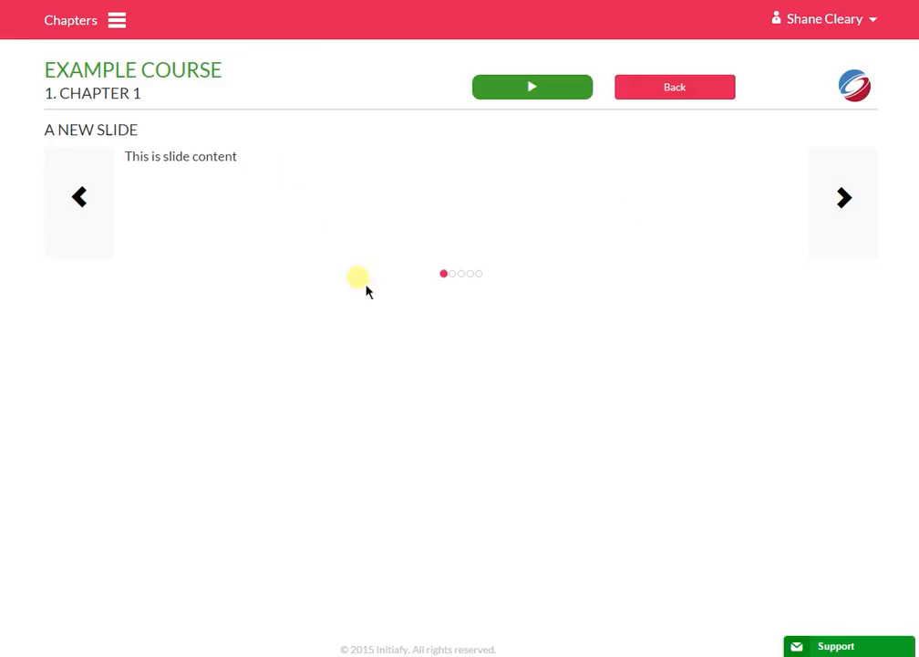
click(843, 199)
click(845, 199)
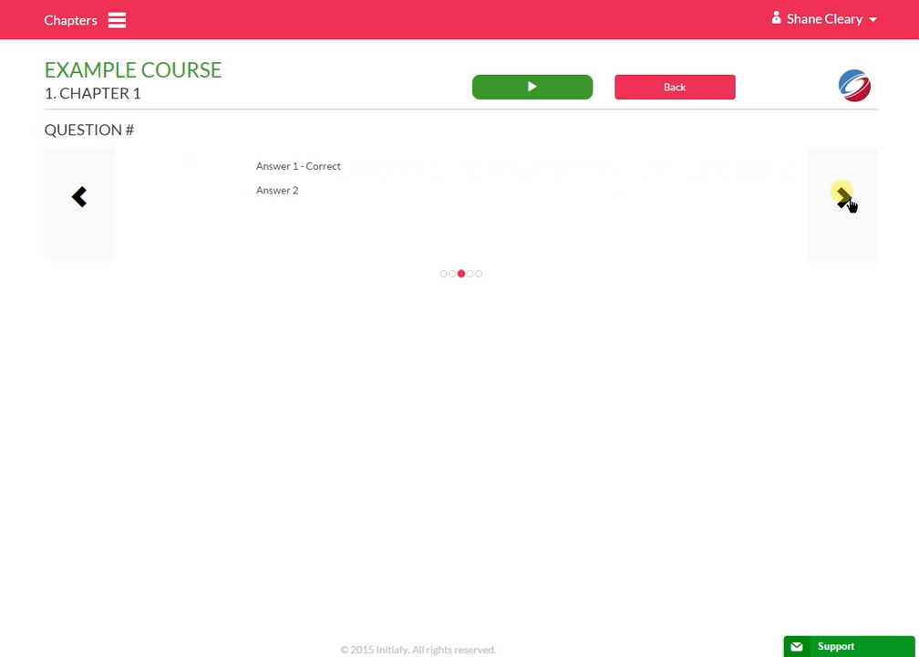
click(682, 91)
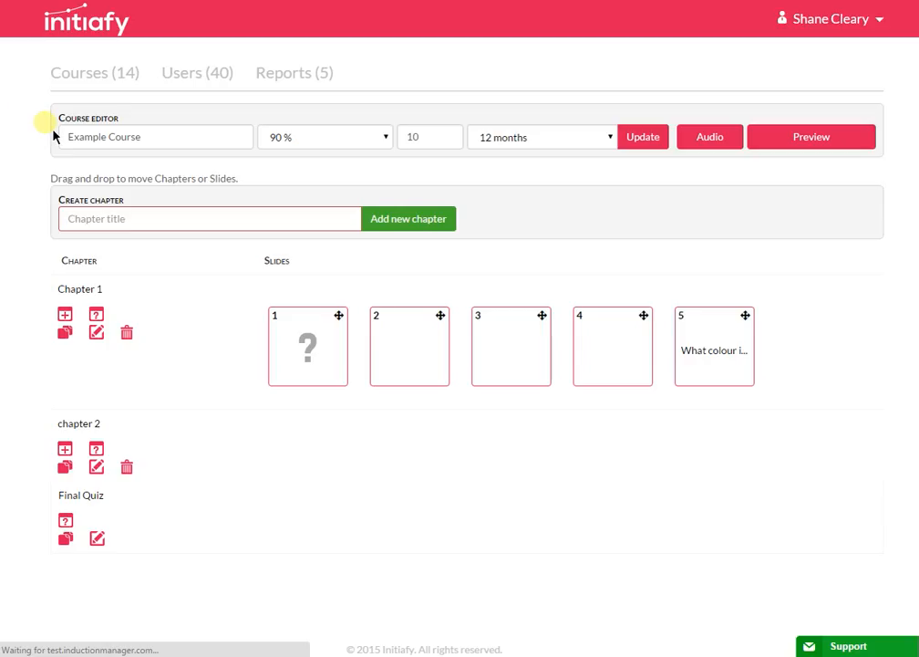
Step: Open the Users section
click(192, 85)
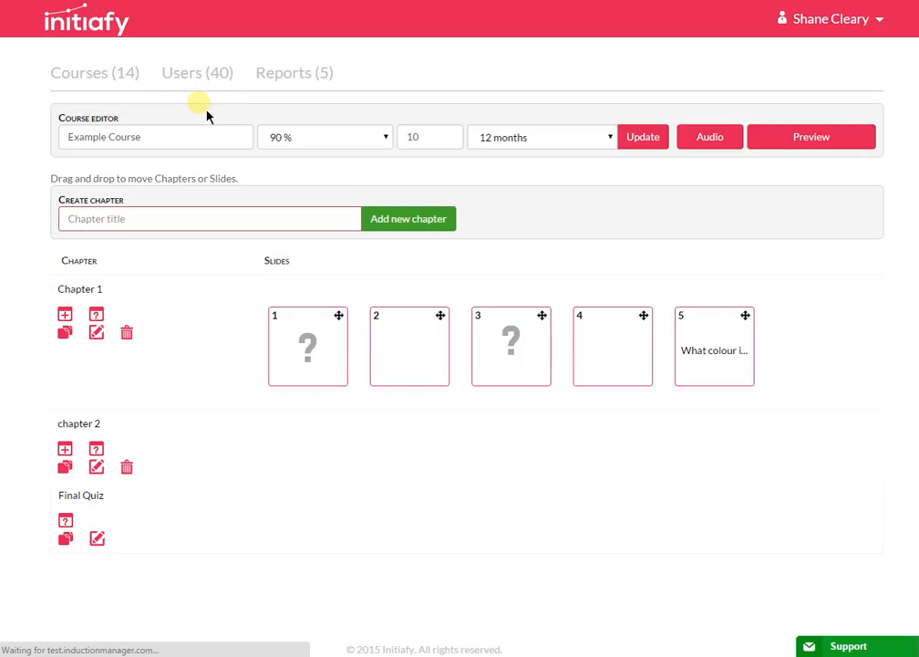